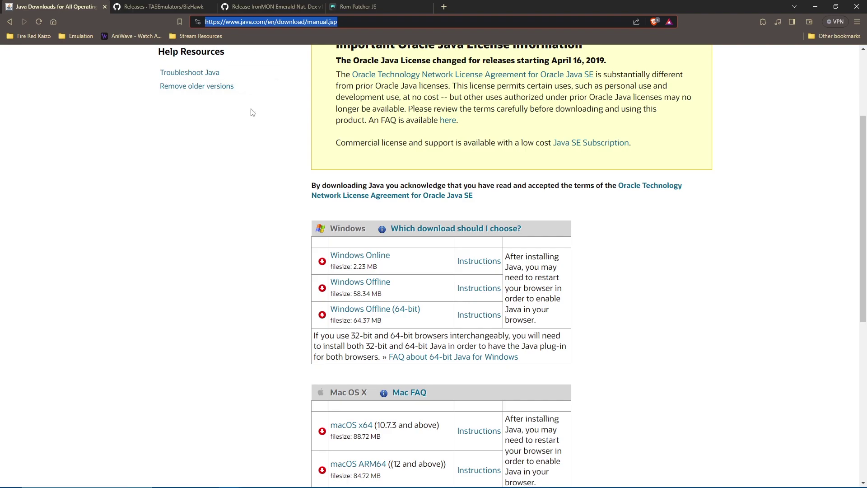
# Save the Windows Offline (64-bit) Java installer into the Nat Dex Tutorial folder.
pyautogui.scroll(3, 243, 233)
pyautogui.scroll(-3, 273, 244)
pyautogui.scroll(-6, 342, 243)
pyautogui.scroll(5, 286, 330)
pyautogui.scroll(-6, 317, 357)
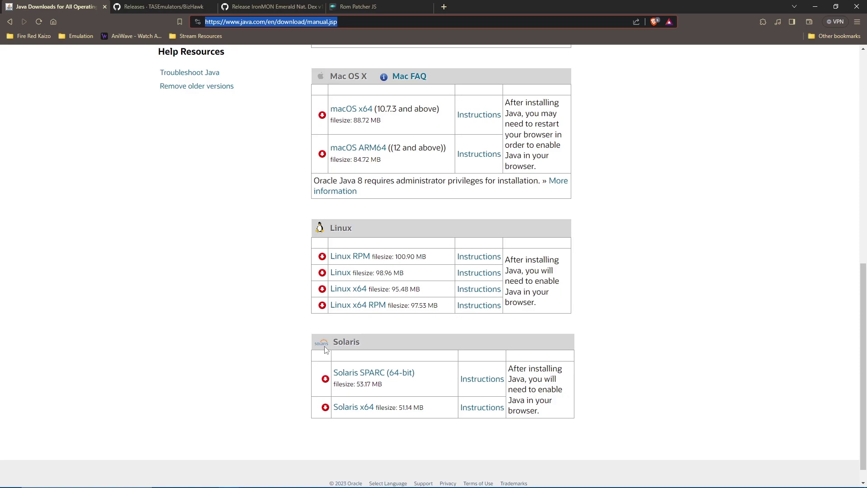
pyautogui.scroll(10, 326, 349)
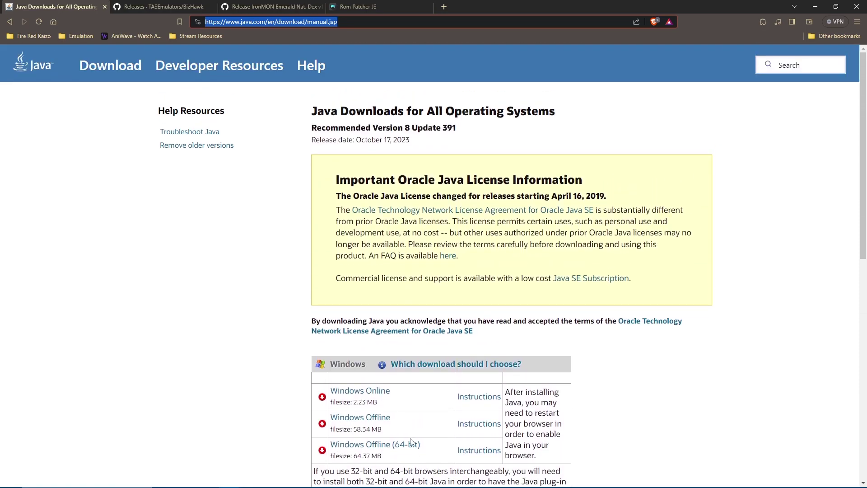
pyautogui.scroll(-2, 407, 429)
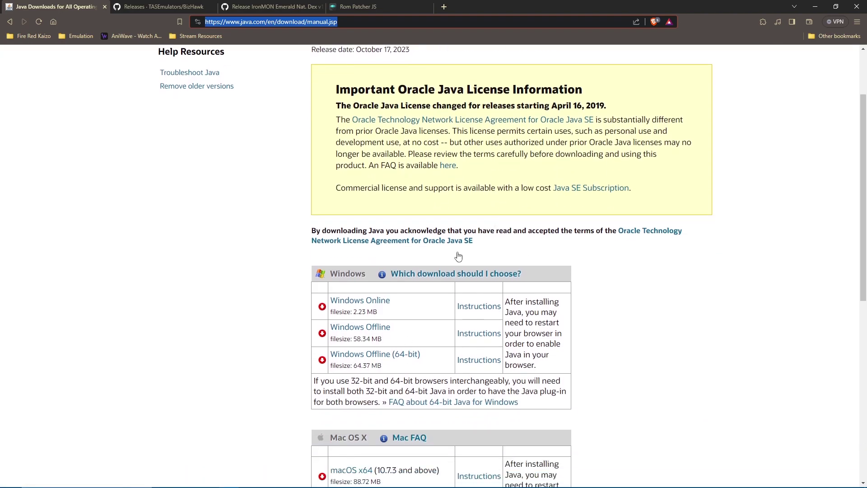
pyautogui.click(357, 355)
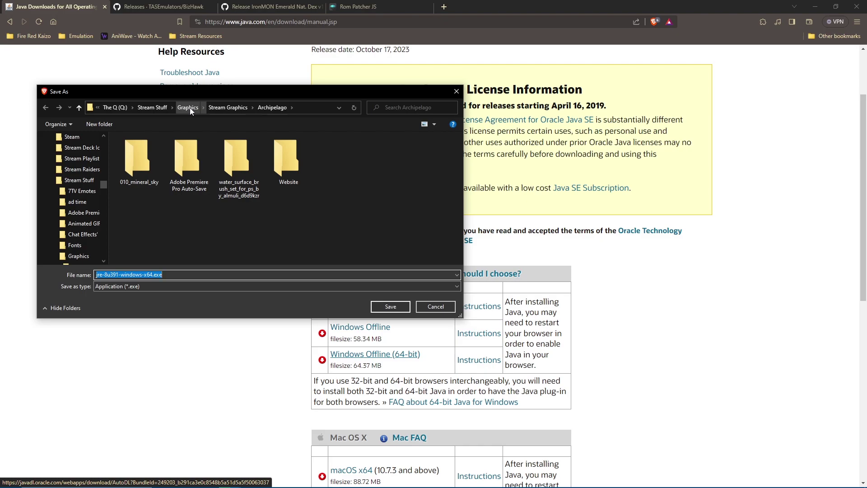
pyautogui.hotkey('alt', 'Left')
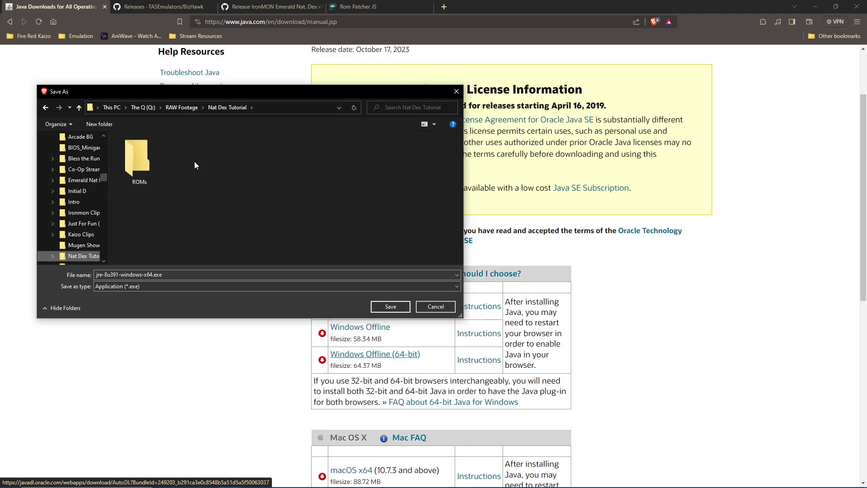
pyautogui.click(390, 307)
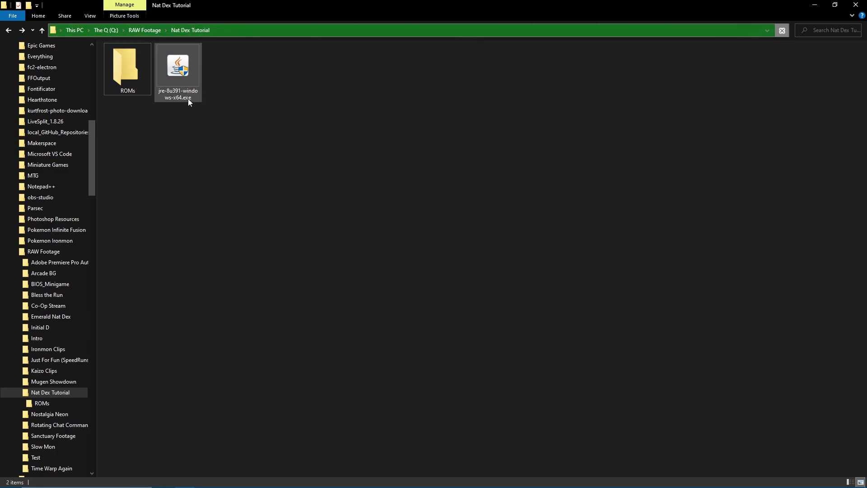
# Run jre-8u391-windows-x64.exe from the Nat Dex Tutorial folder.
pyautogui.moveTo(179, 101)
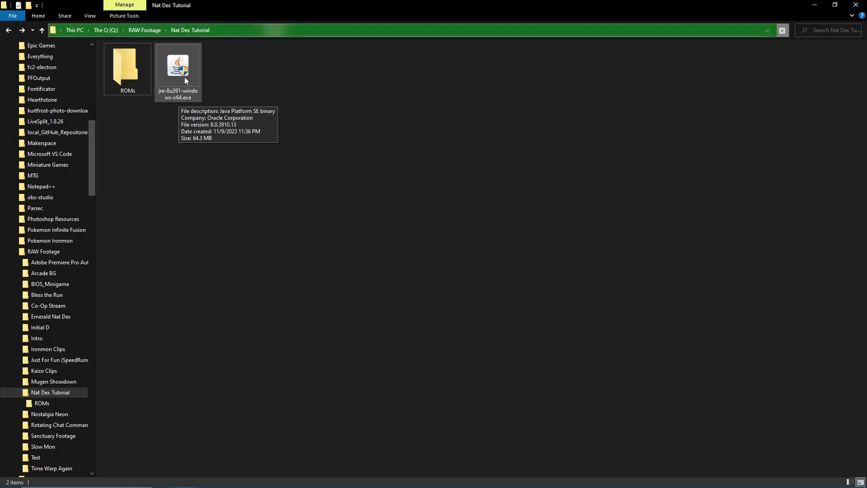
pyautogui.doubleClick(184, 76)
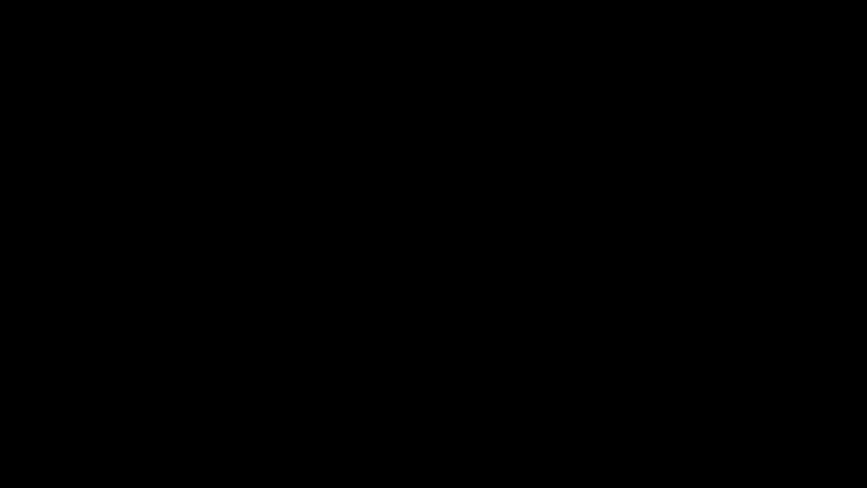
# Allow the Java installer to make changes so Java Setup proceeds.
pyautogui.click(394, 302)
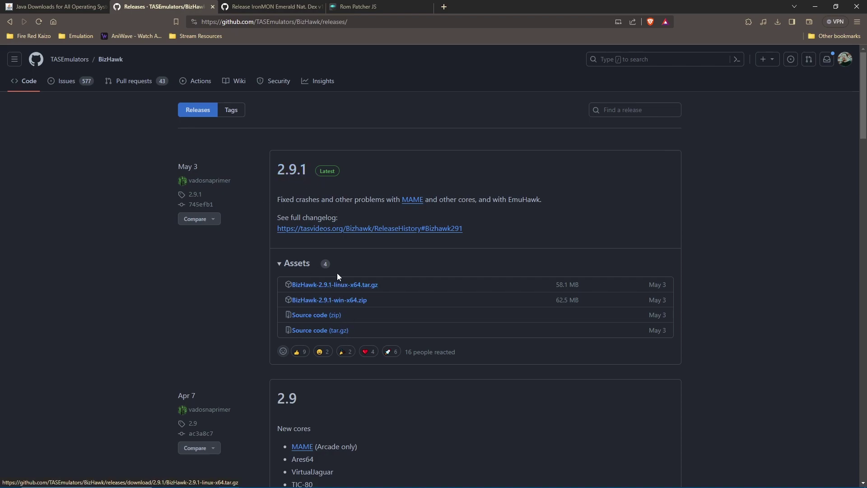
# Download BizHawk-2.9.1-win-x64.zip from the release assets into Nat Dex Tutorial.
pyautogui.click(335, 302)
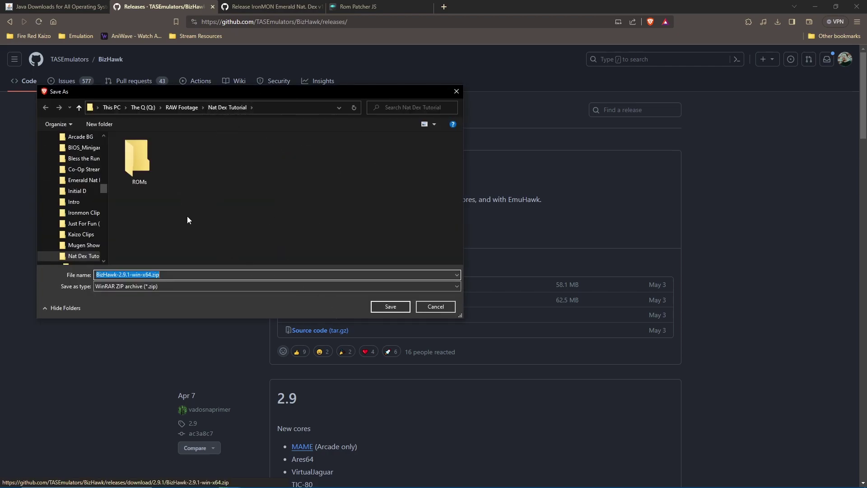
pyautogui.click(391, 308)
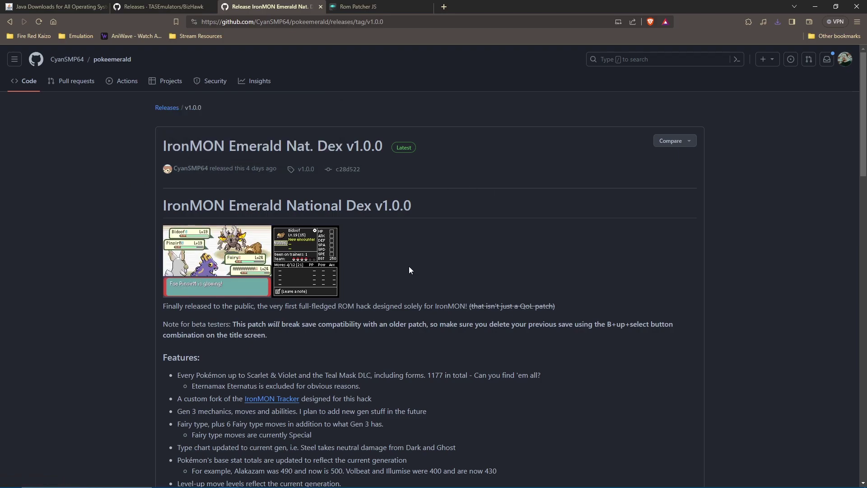
# Start downloading EmeraldND-ironmon-tracker.zip from the Nat. Dex release assets.
pyautogui.scroll(-4, 409, 267)
pyautogui.scroll(-20, 417, 265)
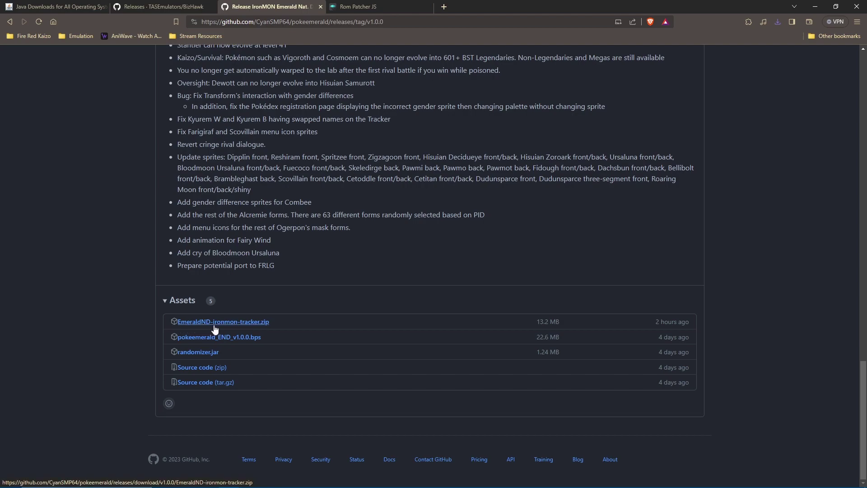
pyautogui.click(252, 323)
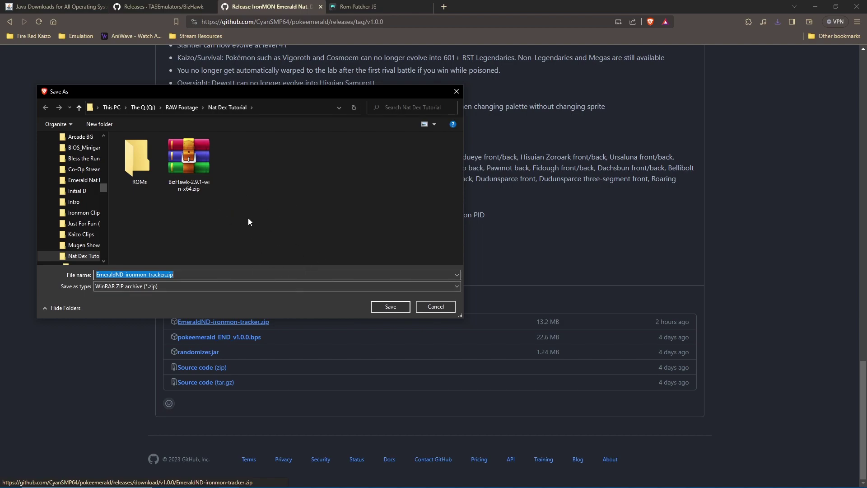
# Save EmeraldND-ironmon-tracker.zip, pokeemerald_END_v1.0.0.bps and randomizer.jar into Nat Dex Tutorial.
pyautogui.click(391, 306)
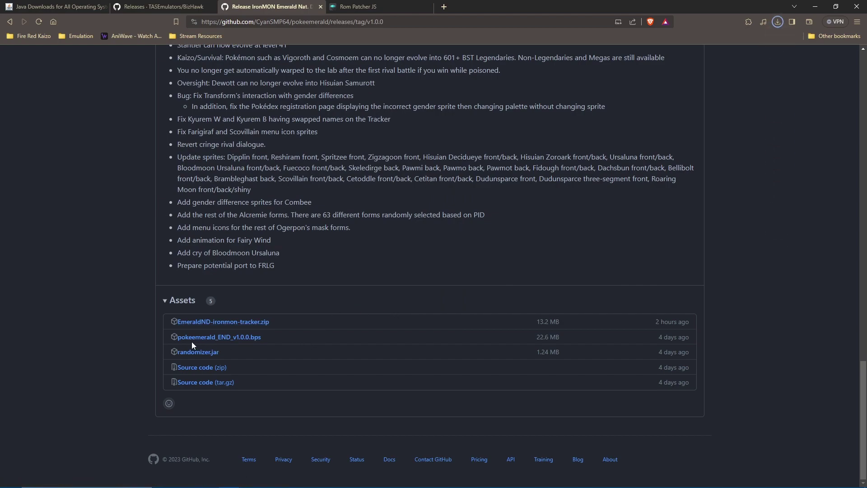
pyautogui.click(241, 339)
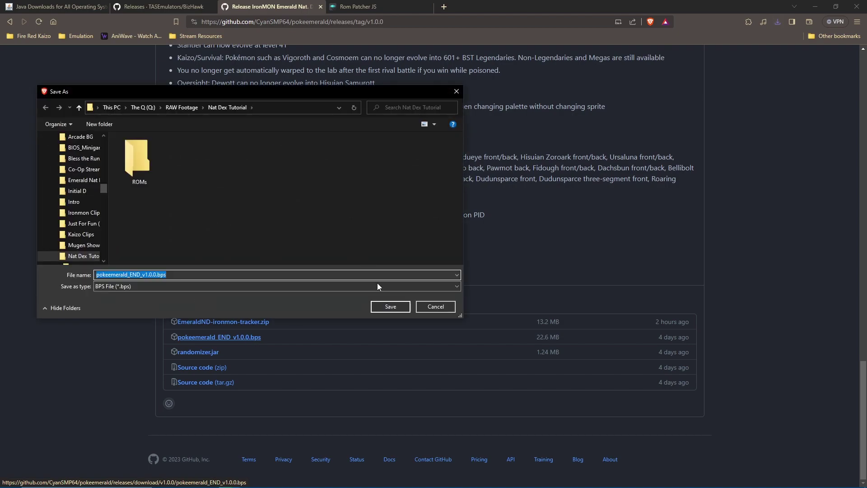
pyautogui.click(389, 307)
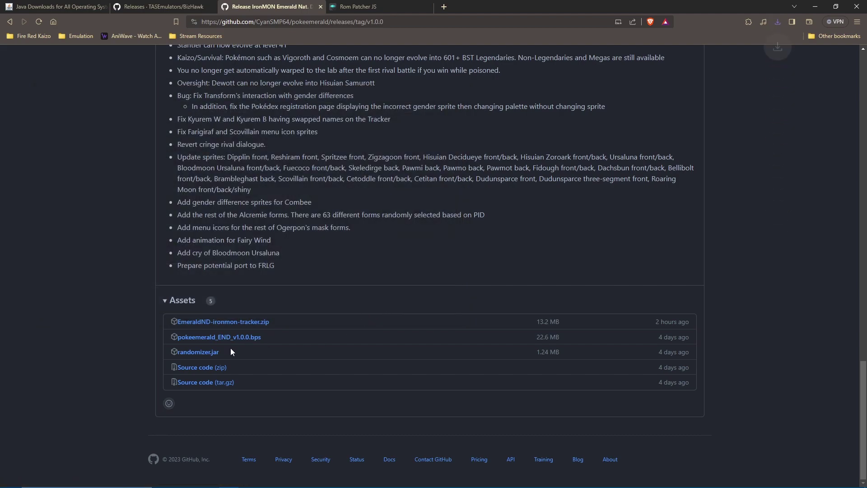
pyautogui.click(195, 356)
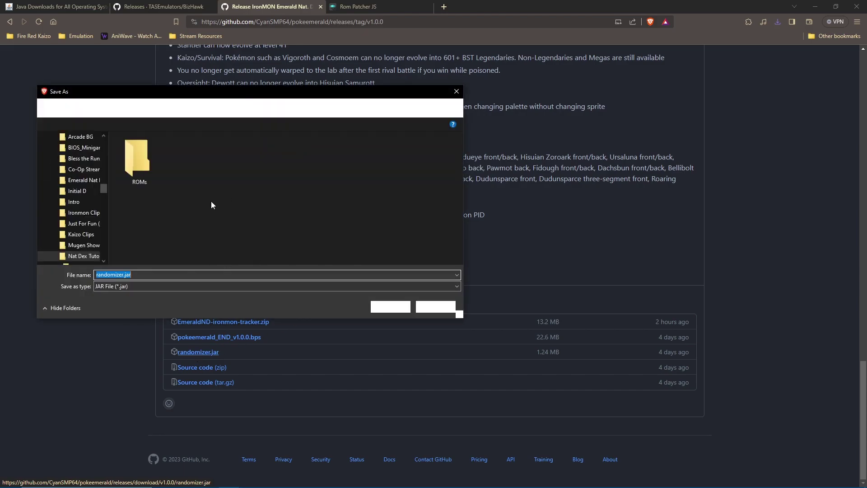
pyautogui.click(389, 306)
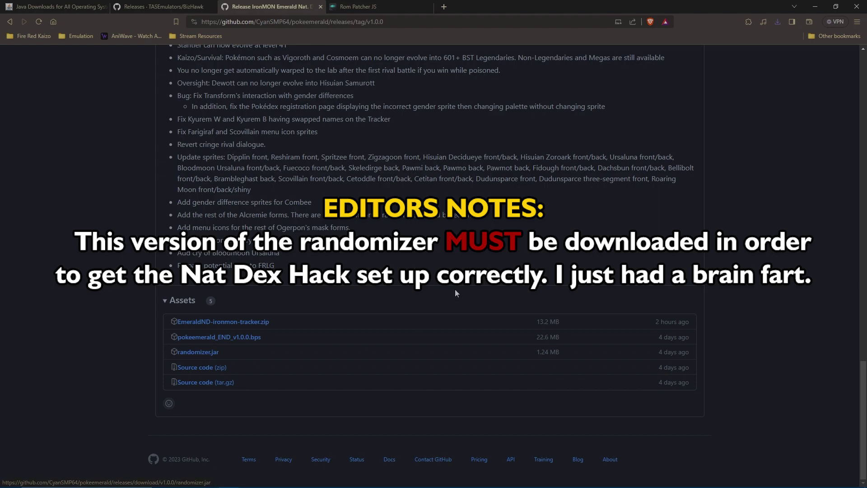
pyautogui.scroll(4, 445, 288)
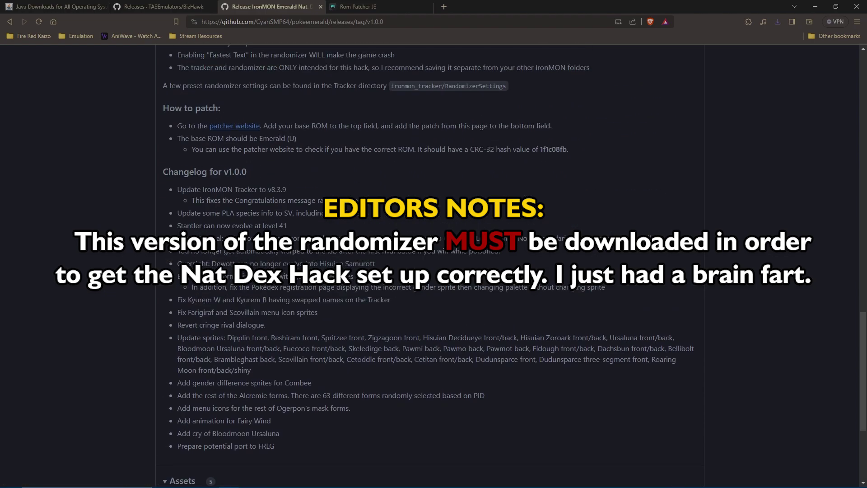
pyautogui.scroll(4, 429, 274)
pyautogui.moveTo(162, 206); pyautogui.dragTo(311, 220)
pyautogui.click(175, 226)
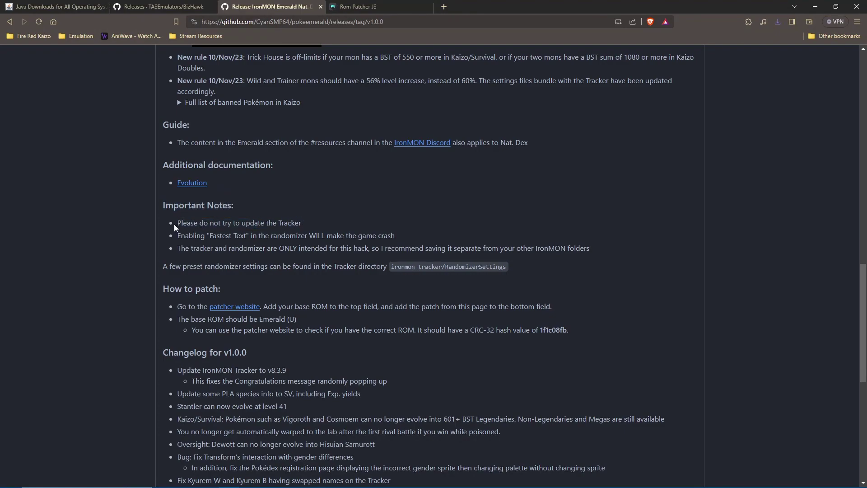
pyautogui.moveTo(175, 227); pyautogui.dragTo(306, 228)
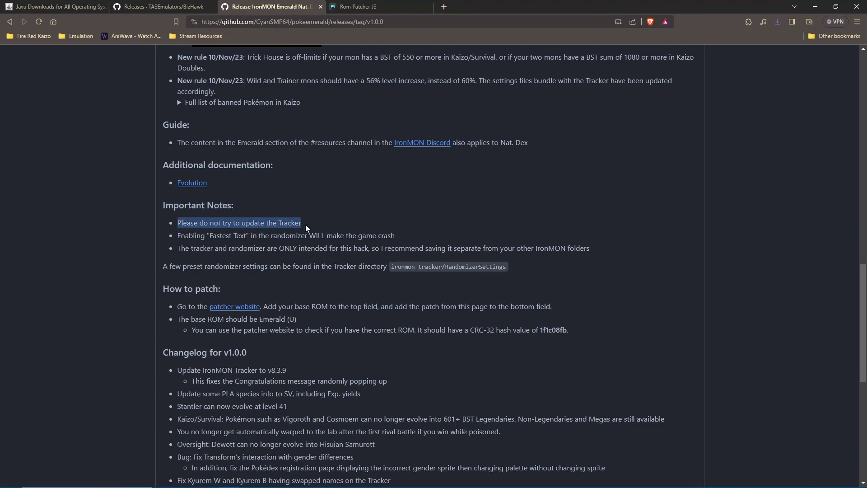
pyautogui.moveTo(177, 236); pyautogui.dragTo(399, 243)
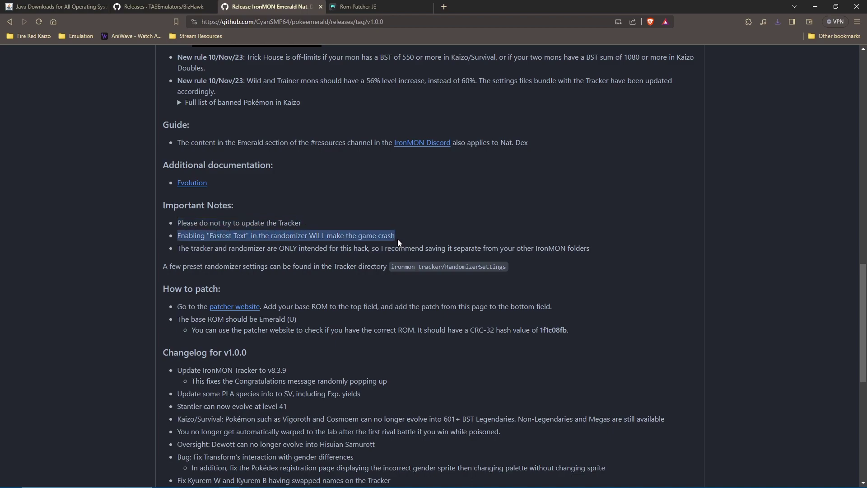
pyautogui.moveTo(189, 264); pyautogui.dragTo(596, 256)
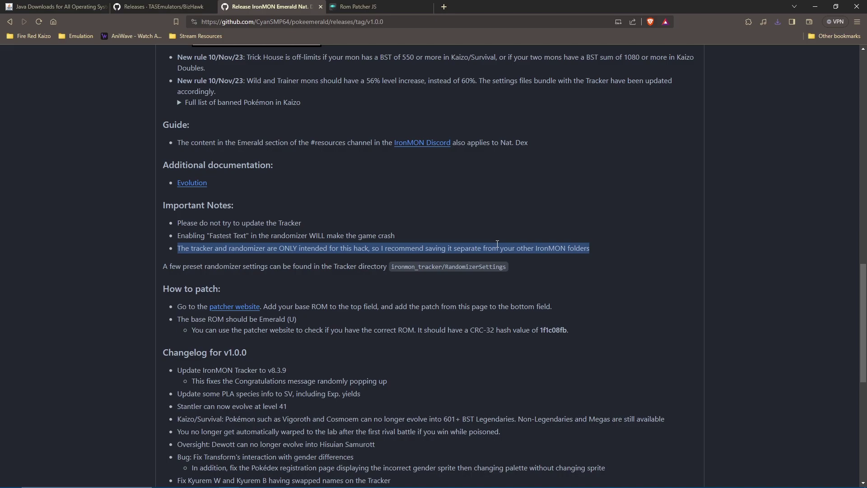
pyautogui.scroll(-8, 409, 297)
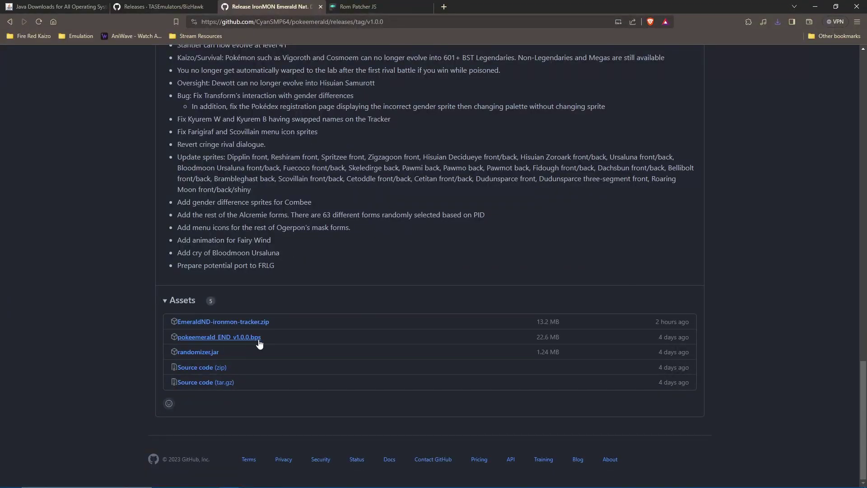
pyautogui.scroll(6, 407, 258)
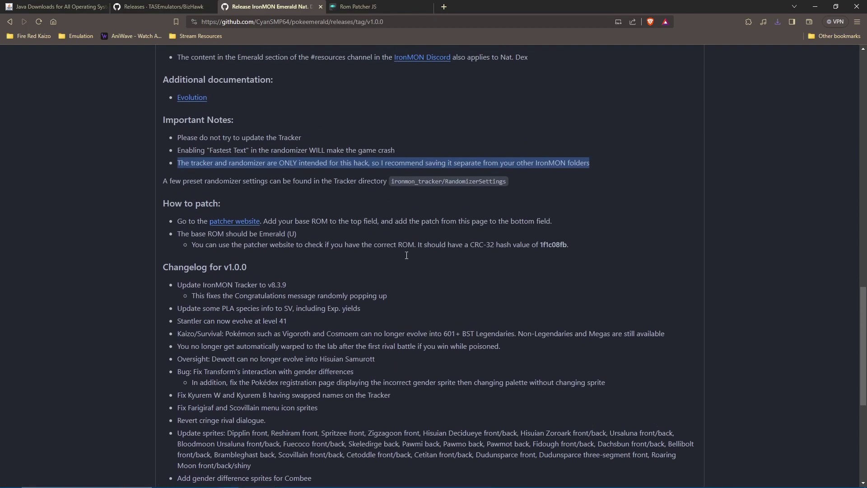
pyautogui.scroll(4, 406, 259)
pyautogui.click(162, 240)
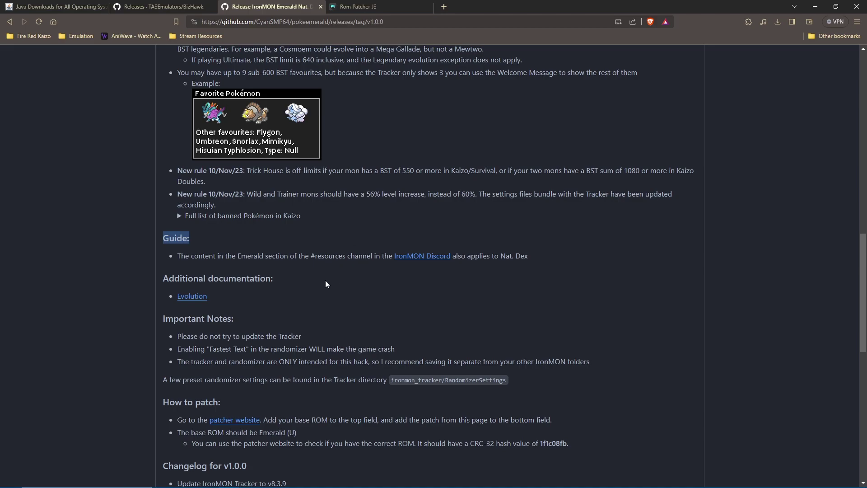
# Highlight the required CRC-32 hash 1f1c08fb in the How to patch release notes.
pyautogui.scroll(-5, 341, 306)
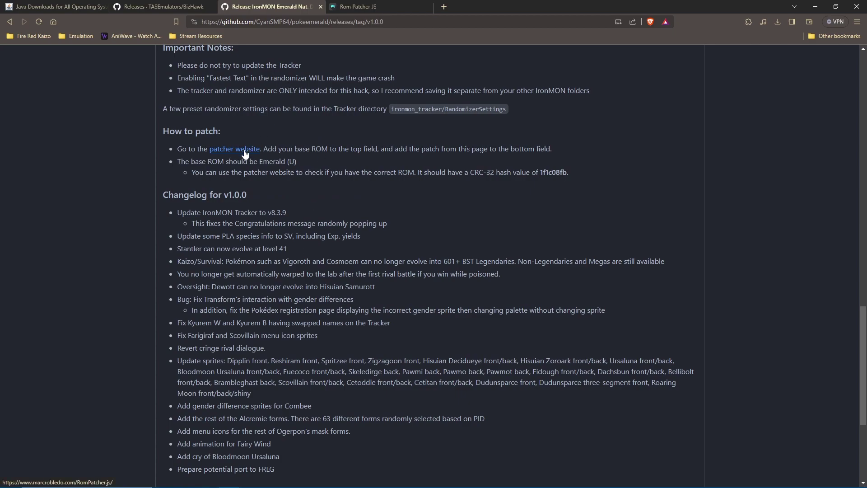
pyautogui.moveTo(160, 131); pyautogui.dragTo(590, 177)
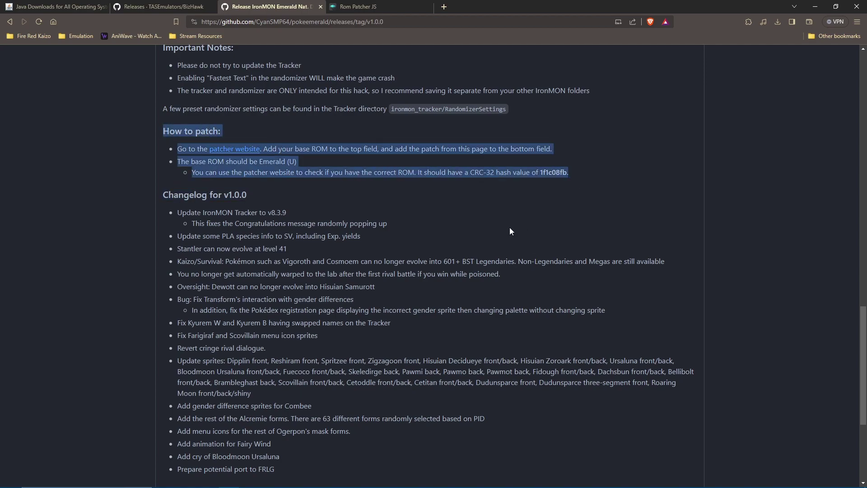
pyautogui.click(118, 177)
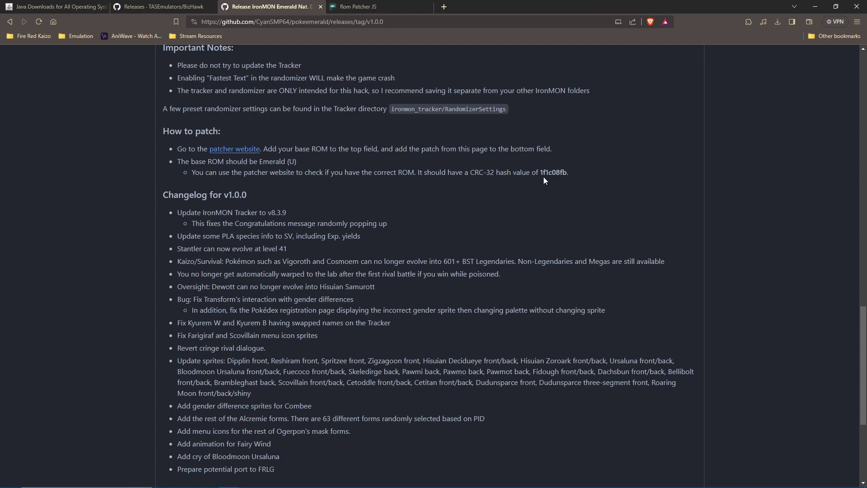
pyautogui.moveTo(541, 174); pyautogui.dragTo(573, 175)
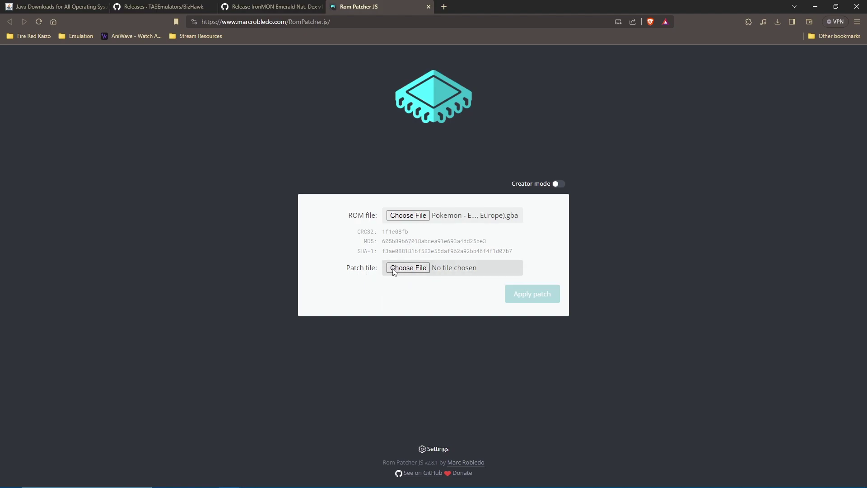
# Load pokeemerald_END_v1.0.0.bps from the Setup folder as the patch file.
pyautogui.click(405, 270)
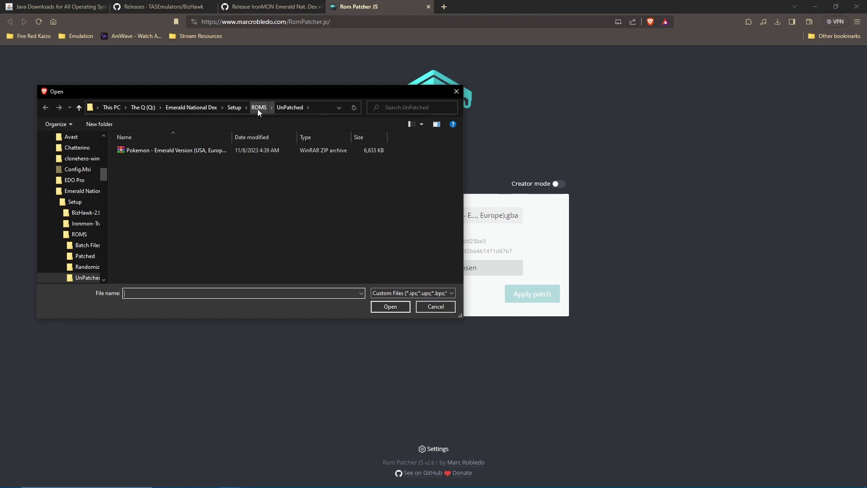
pyautogui.click(232, 110)
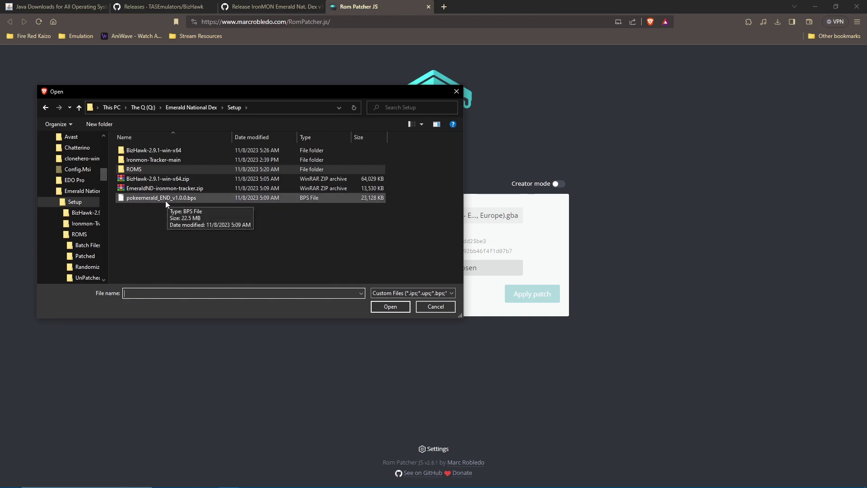
pyautogui.click(184, 197)
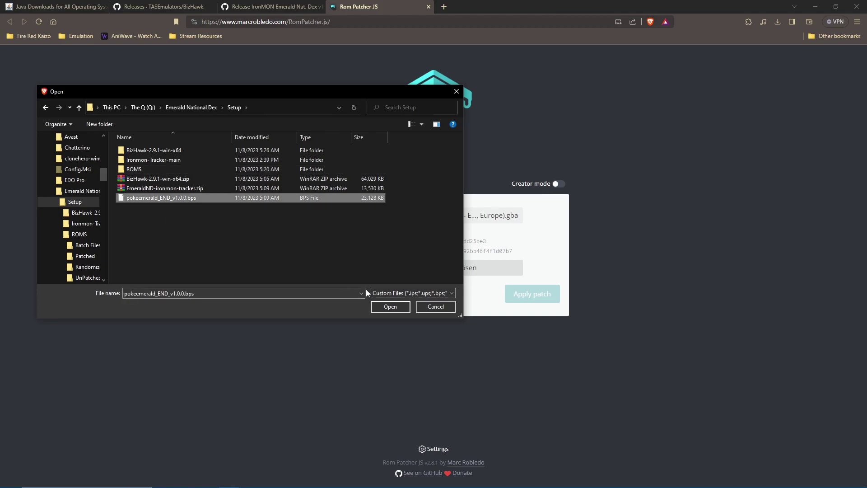
pyautogui.click(390, 309)
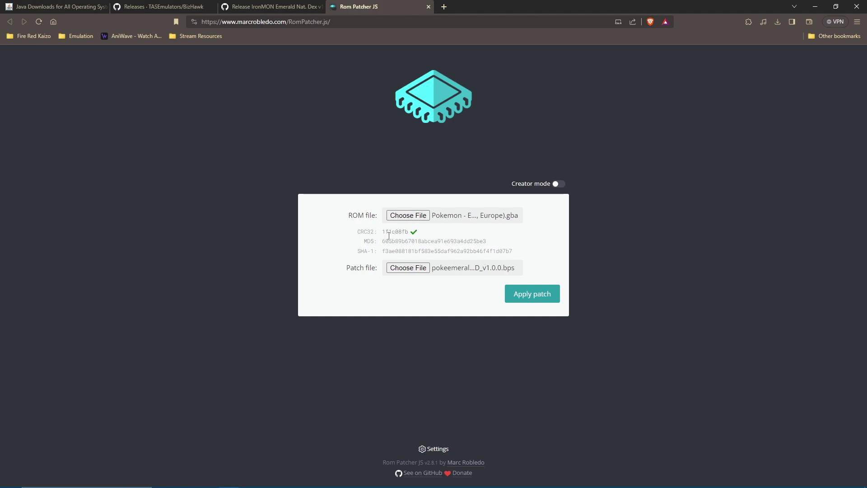
# Confirm the ROM's CRC32 reads 1f1c08fb and apply the Nat Dex patch.
pyautogui.moveTo(382, 232); pyautogui.dragTo(412, 231)
pyautogui.click(530, 294)
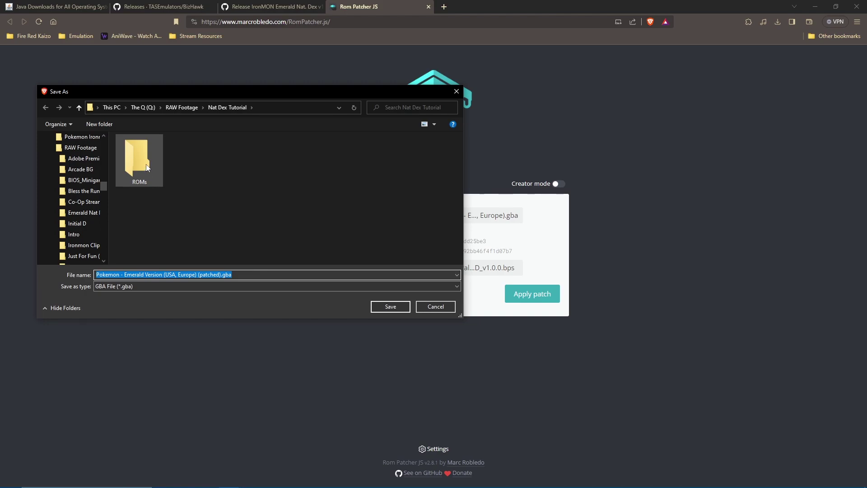
# Save the patched ROM as Emerald_Patched.gba in ROMs > Patched.
pyautogui.moveTo(244, 91); pyautogui.dragTo(375, 108)
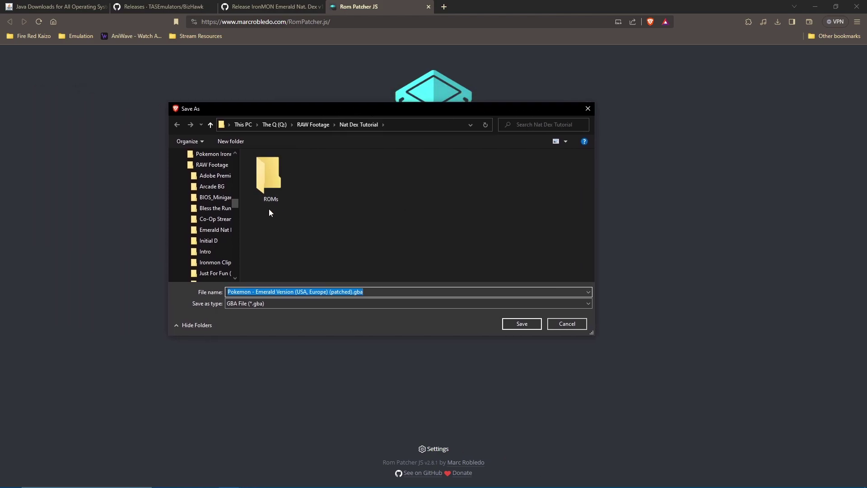
pyautogui.doubleClick(278, 180)
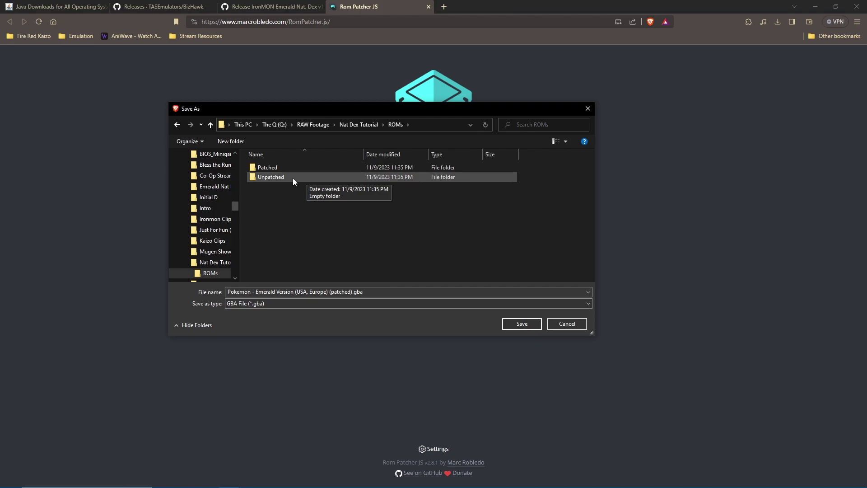
pyautogui.doubleClick(268, 168)
pyautogui.click(341, 292)
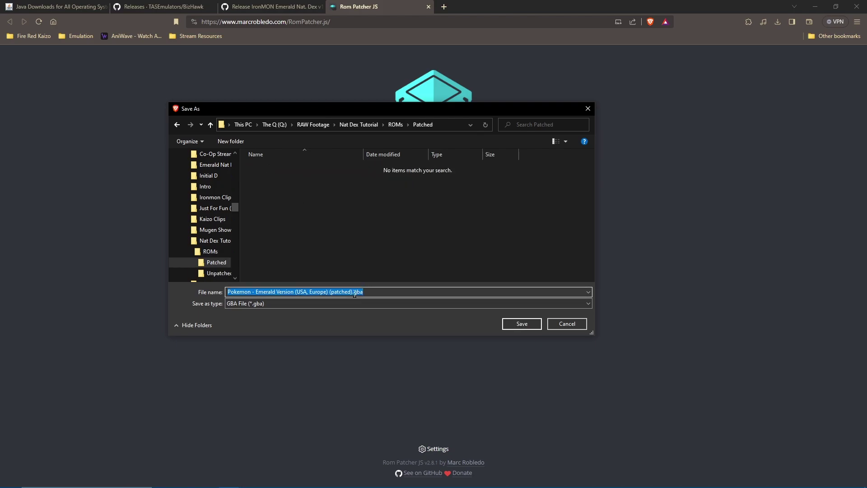
pyautogui.write('Emerald_Patched')
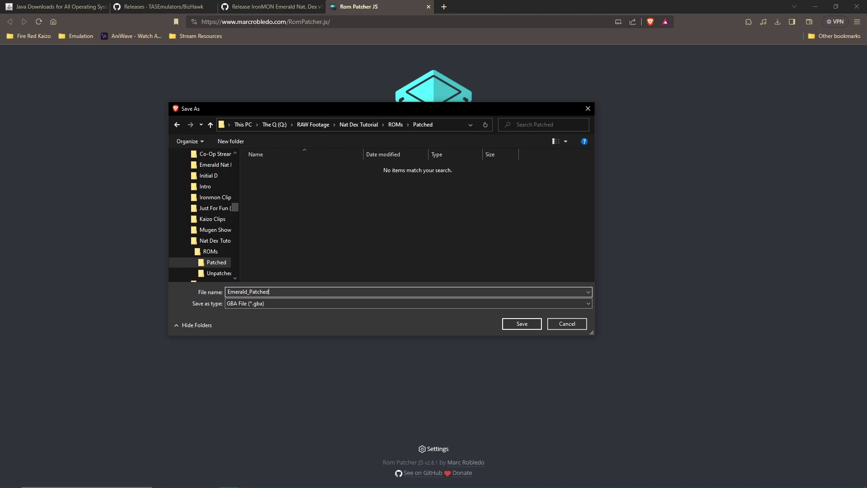
pyautogui.press('Return')
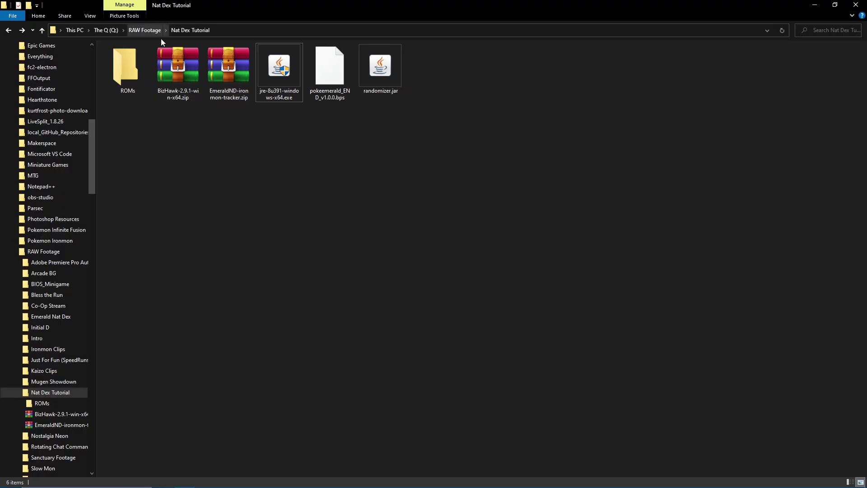
# Select the EmeraldND tracker zip and the BizHawk zip in the Nat Dex Tutorial folder.
pyautogui.click(223, 83)
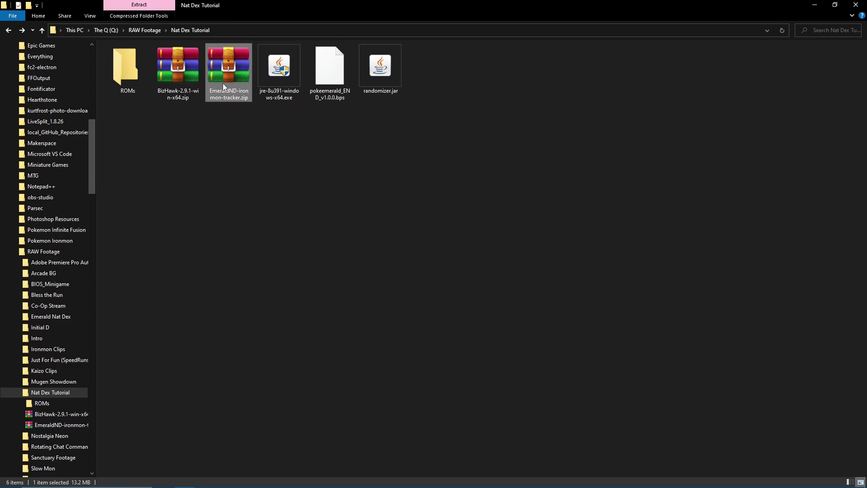
pyautogui.click(173, 75)
# Extract the BizHawk zip into its own BizHawk-2.9.1-win-x64 folder.
pyautogui.click(209, 191)
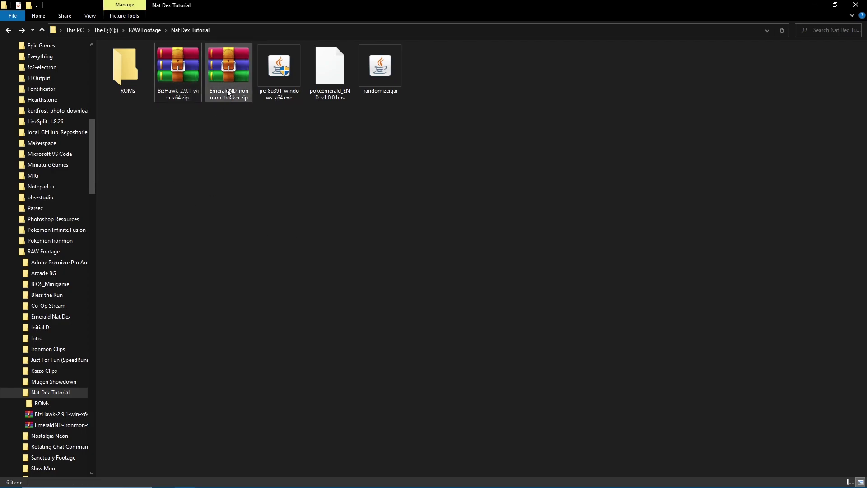
pyautogui.rightClick(173, 64)
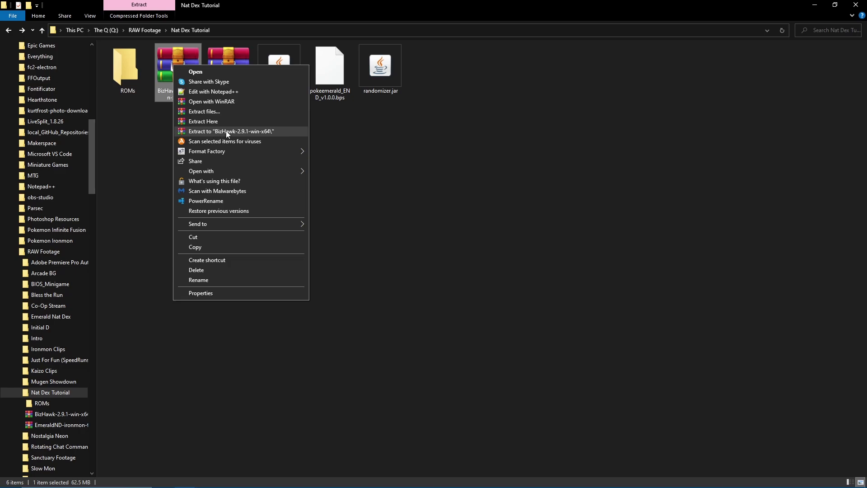
pyautogui.click(265, 133)
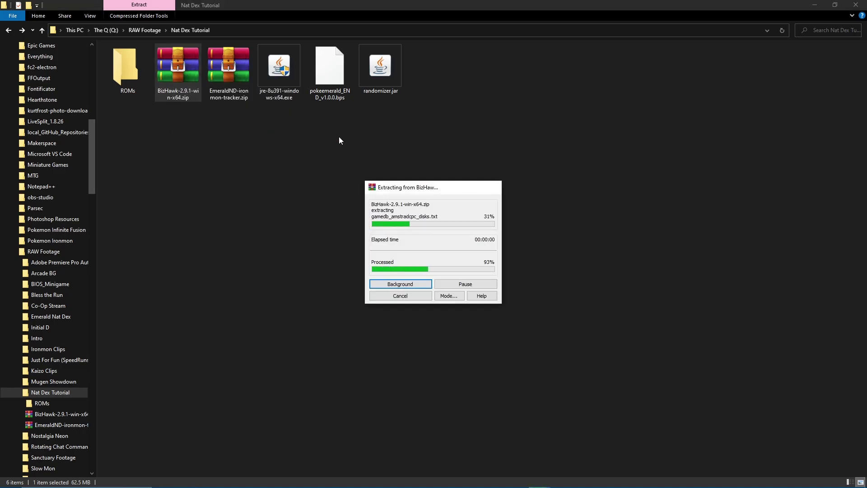
# Check the extracted BizHawk folder, then open EmeraldND-ironmon-tracker.zip in WinRAR.
pyautogui.doubleClick(127, 68)
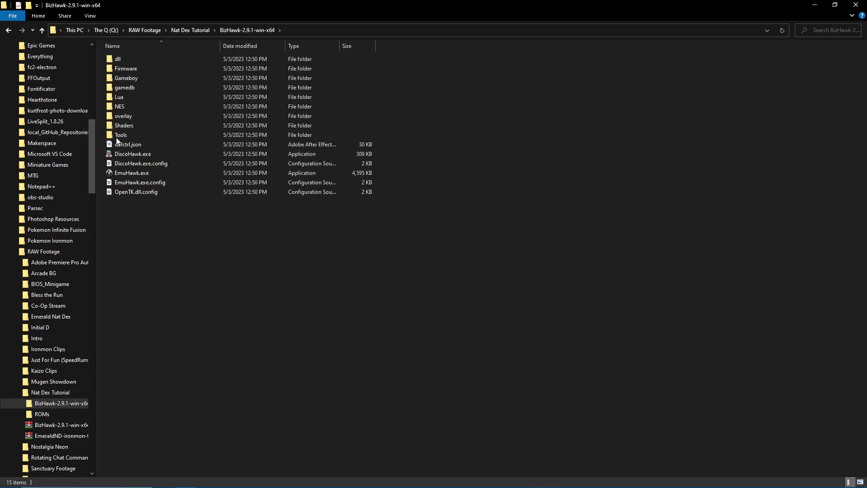
pyautogui.click(9, 30)
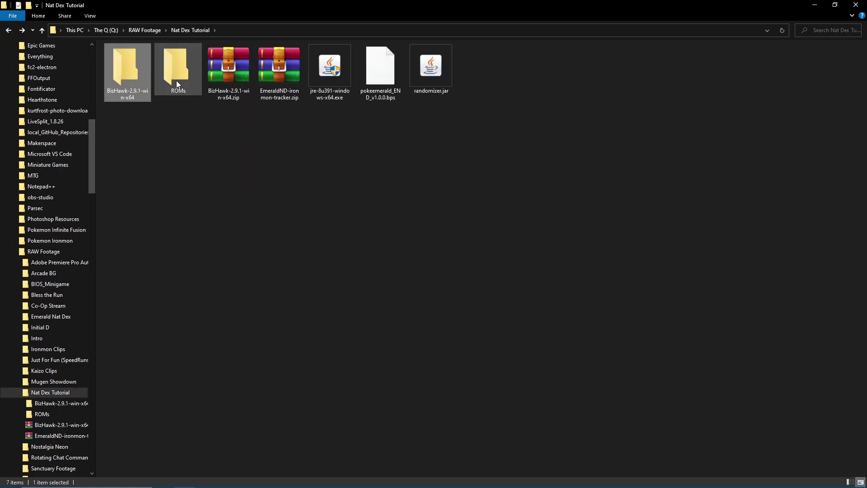
pyautogui.doubleClick(281, 80)
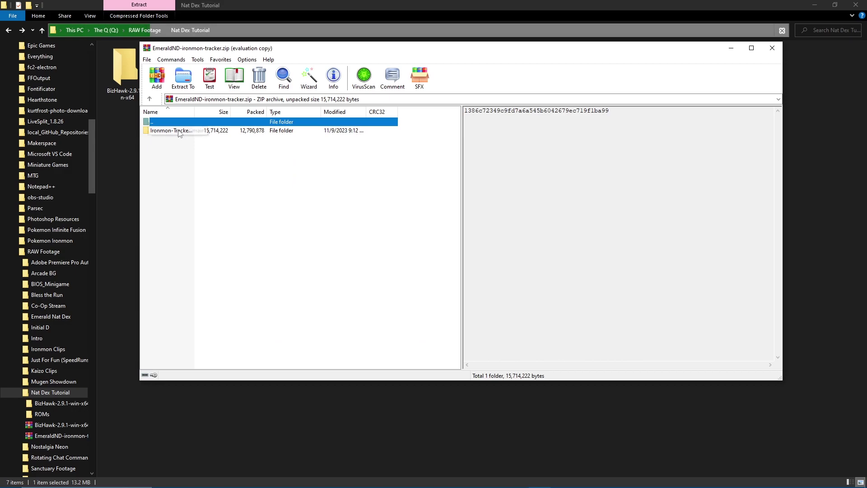
# Look inside the archive's Ironmon-Tracker folder, then close WinRAR.
pyautogui.click(178, 131)
pyautogui.doubleClick(178, 131)
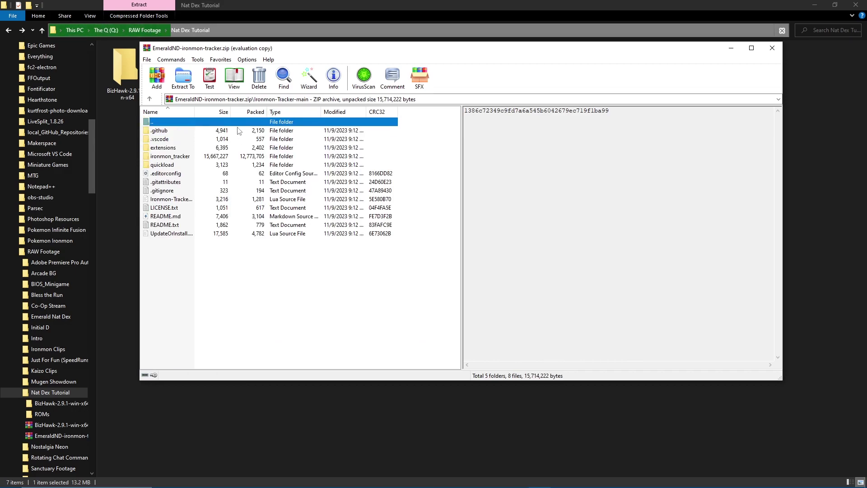
pyautogui.click(773, 47)
# Extract the tracker zip here as Ironmon-Tracker-main and open the BizHawk-2.9.1-win-x64 folder.
pyautogui.rightClick(275, 68)
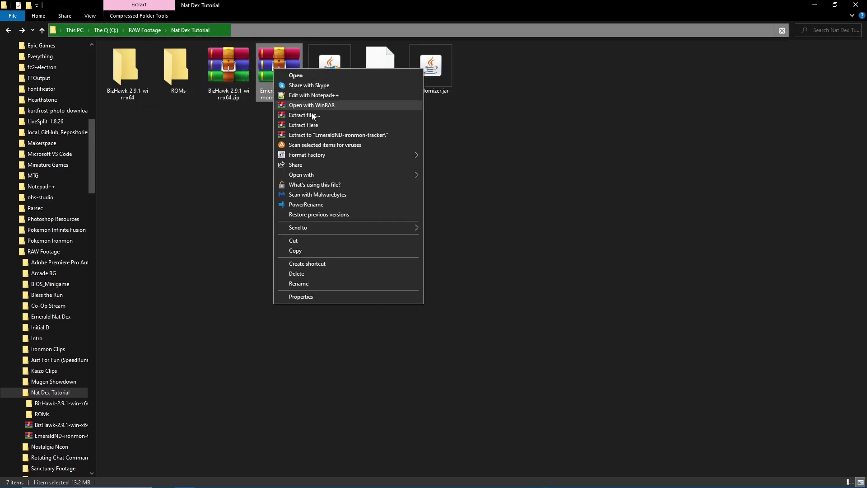
pyautogui.click(328, 124)
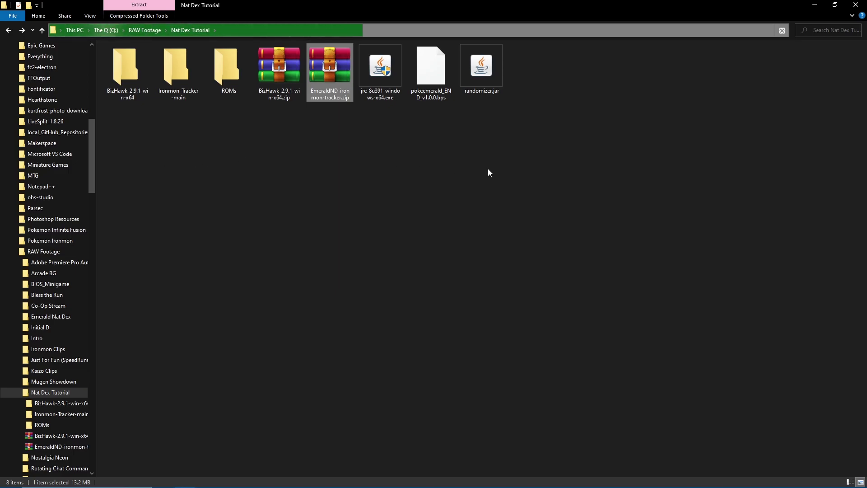
pyautogui.doubleClick(129, 77)
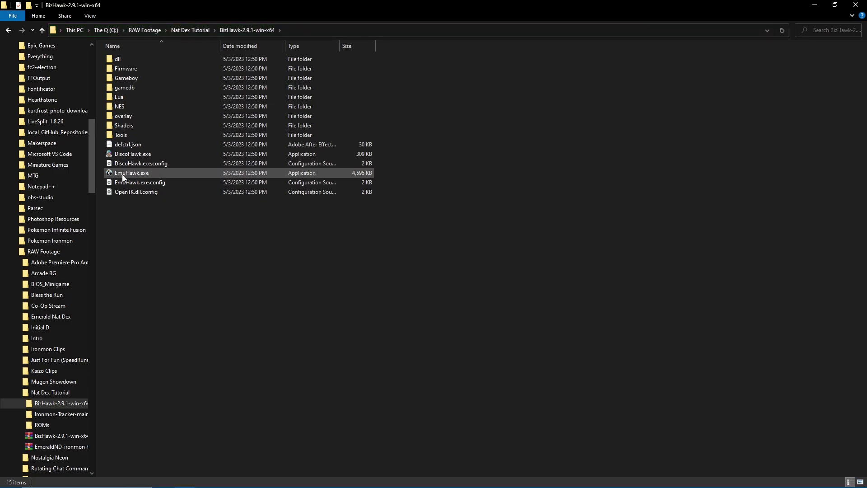
# Launch EmuHawk.exe, move its window aside, and return to the Nat Dex Tutorial folder.
pyautogui.doubleClick(124, 173)
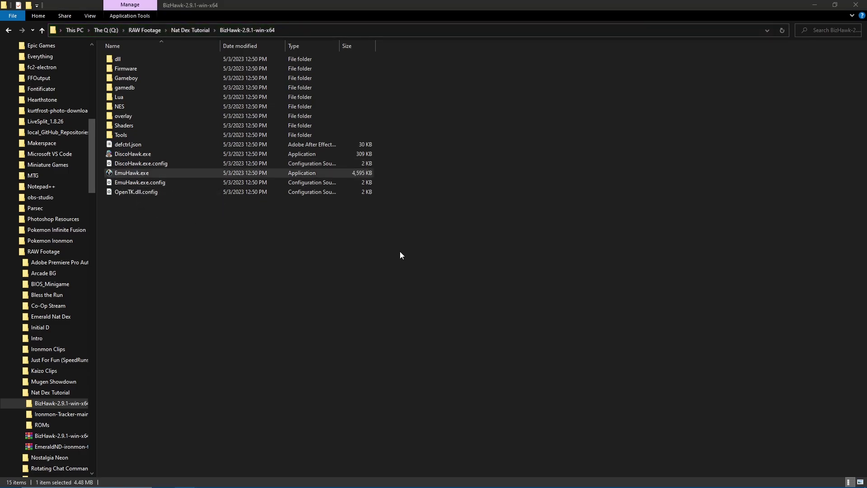
pyautogui.moveTo(144, 59); pyautogui.dragTo(530, 80)
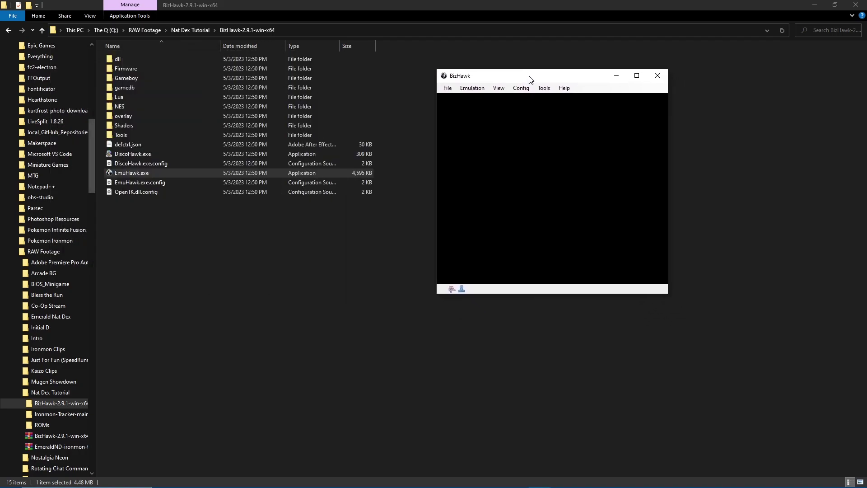
pyautogui.click(9, 30)
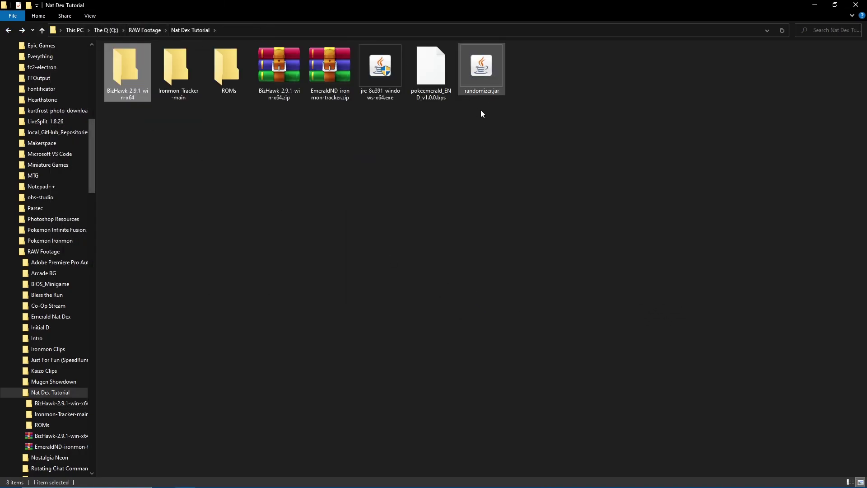
# Launch randomizer.jar, then move the BizHawk window up and left.
pyautogui.doubleClick(505, 79)
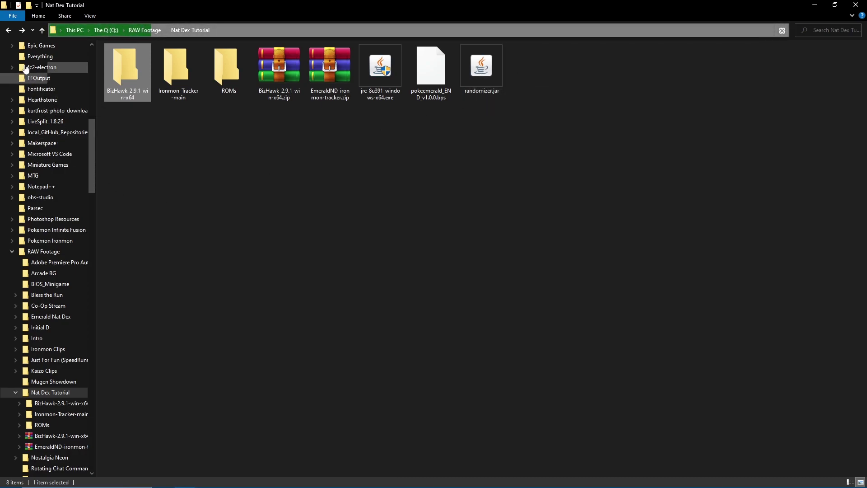
pyautogui.moveTo(531, 122); pyautogui.dragTo(461, 45)
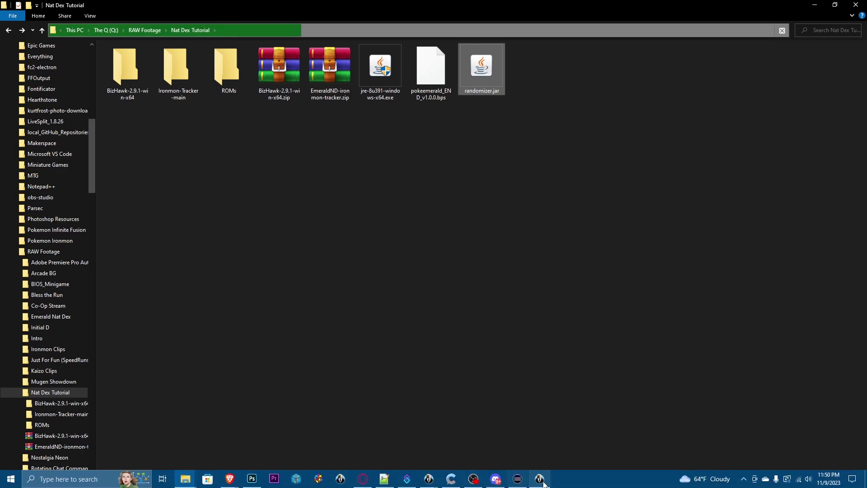
pyautogui.moveTo(546, 78); pyautogui.dragTo(470, 68)
# Mute BizHawk by setting the Normal volume to 0 in the Sound settings.
pyautogui.click(447, 79)
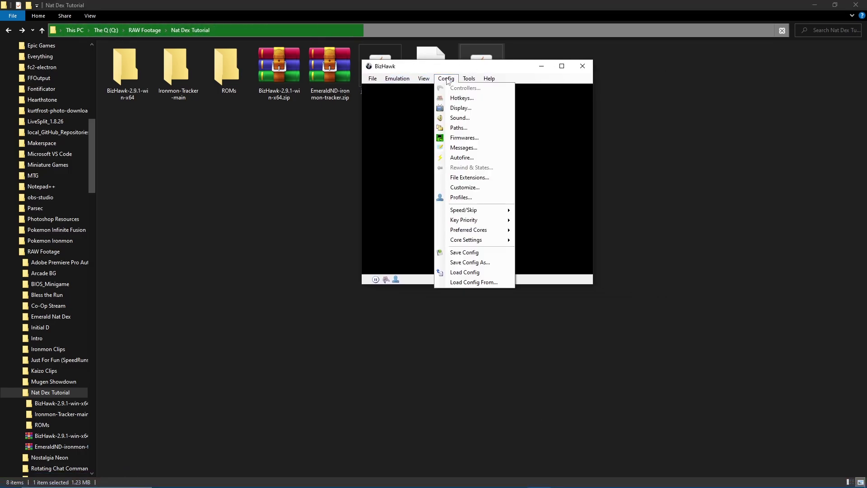
pyautogui.click(460, 118)
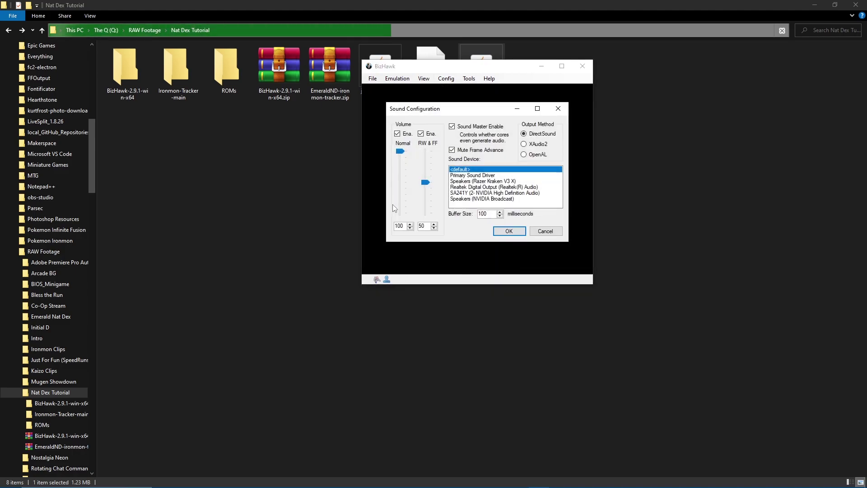
pyautogui.moveTo(405, 154); pyautogui.dragTo(401, 213)
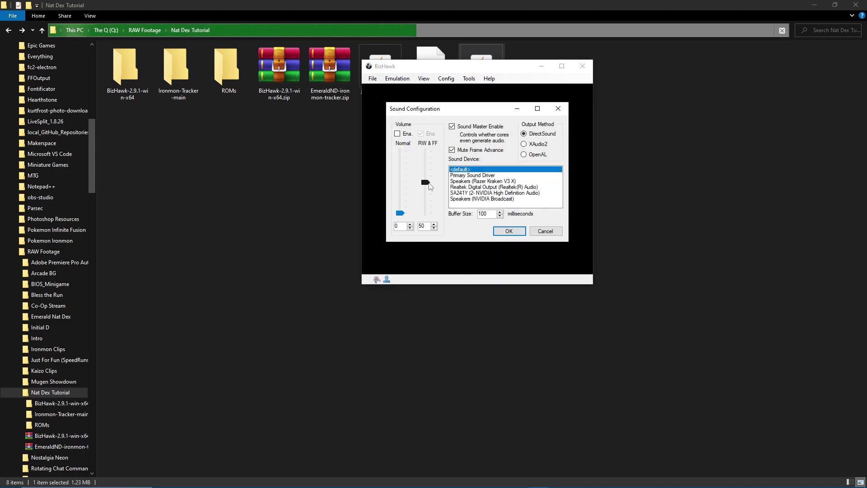
pyautogui.click(510, 231)
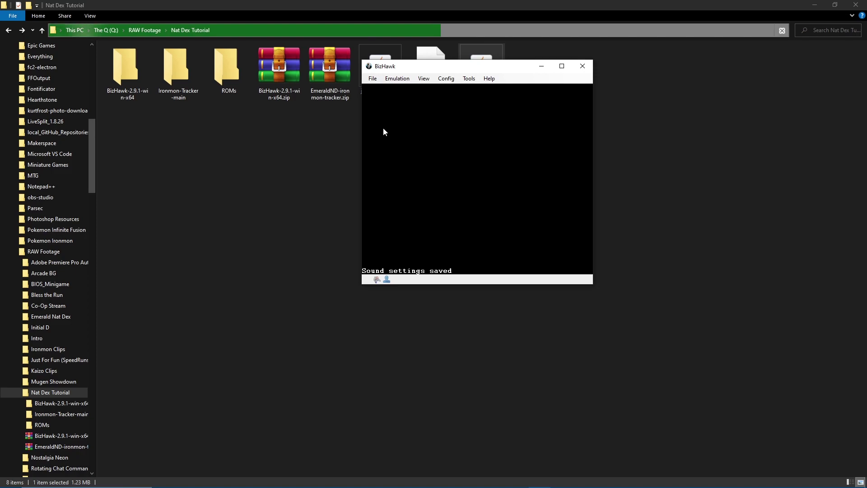
# Boot Emerald_Patched.gba from the ROMs > Patched folder in BizHawk.
pyautogui.click(218, 67)
pyautogui.doubleClick(219, 66)
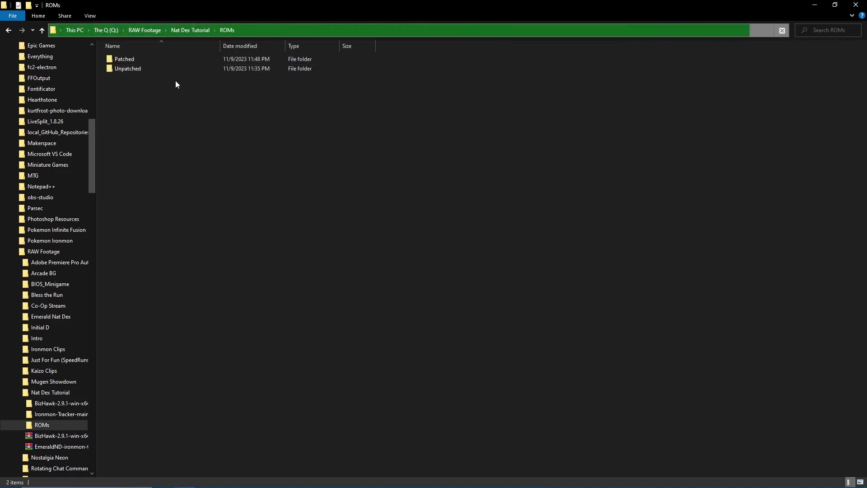
pyautogui.doubleClick(135, 60)
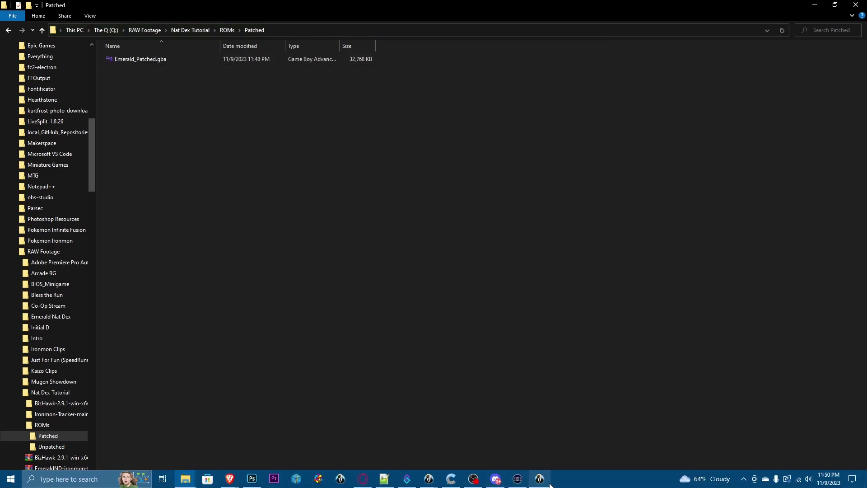
pyautogui.click(530, 479)
pyautogui.moveTo(140, 61); pyautogui.dragTo(431, 177)
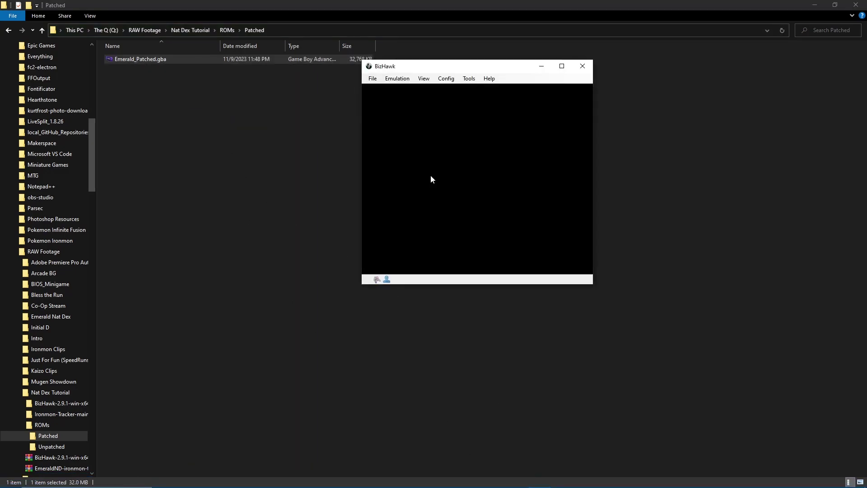
pyautogui.click(372, 84)
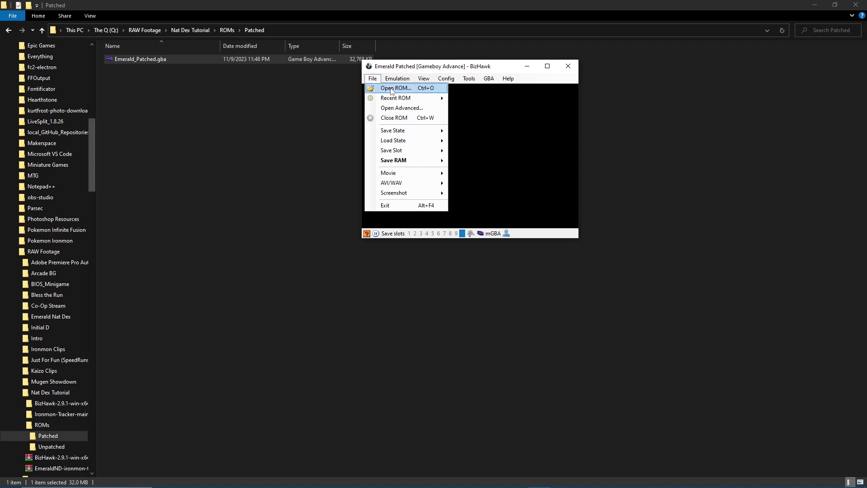
pyautogui.click(512, 142)
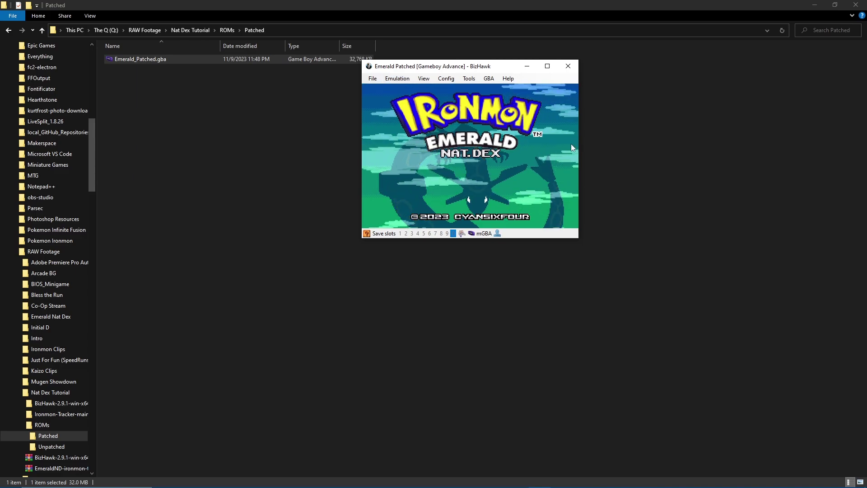
# Open the Lua Console and arrange it beside the emulator window.
pyautogui.click(469, 78)
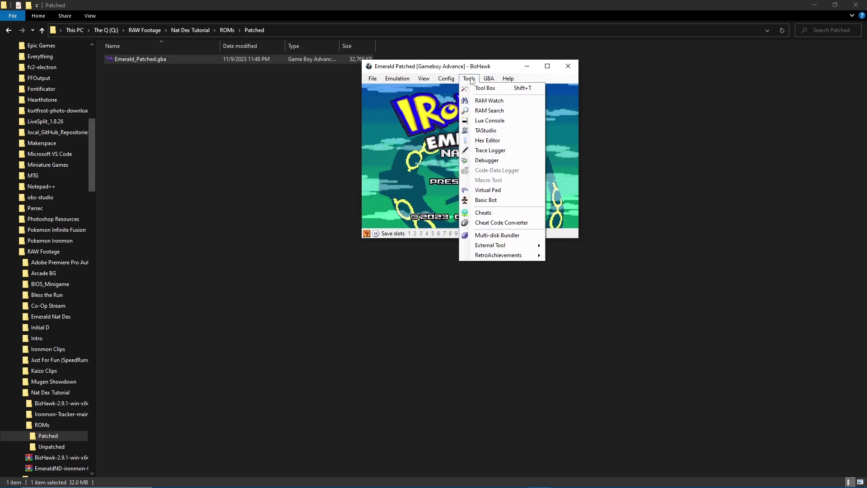
pyautogui.click(513, 122)
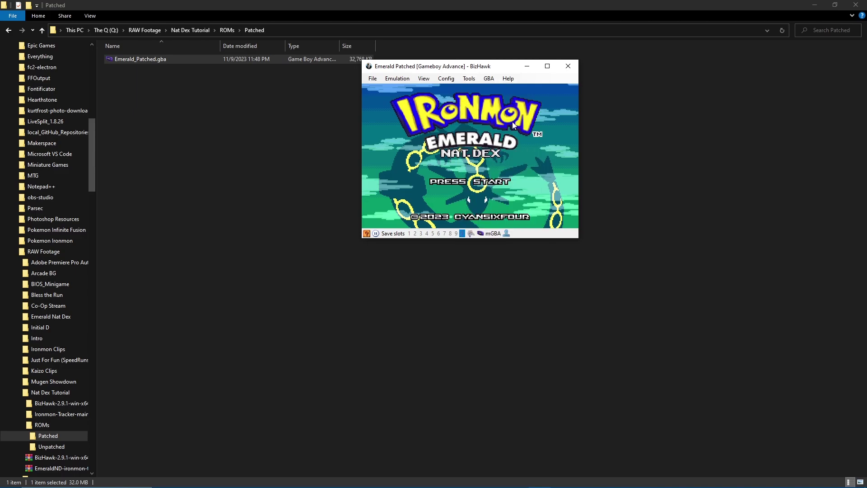
pyautogui.moveTo(208, 86); pyautogui.dragTo(608, 91)
pyautogui.moveTo(462, 70); pyautogui.dragTo(315, 74)
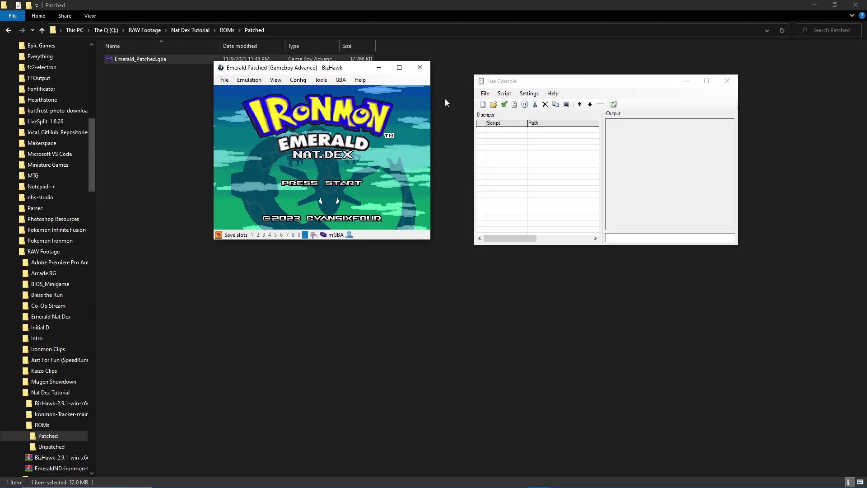
# Run Ironmon-Tracker.lua from the Nat Dex Tutorial > Ironmon-Tracker-main folder.
pyautogui.click(494, 105)
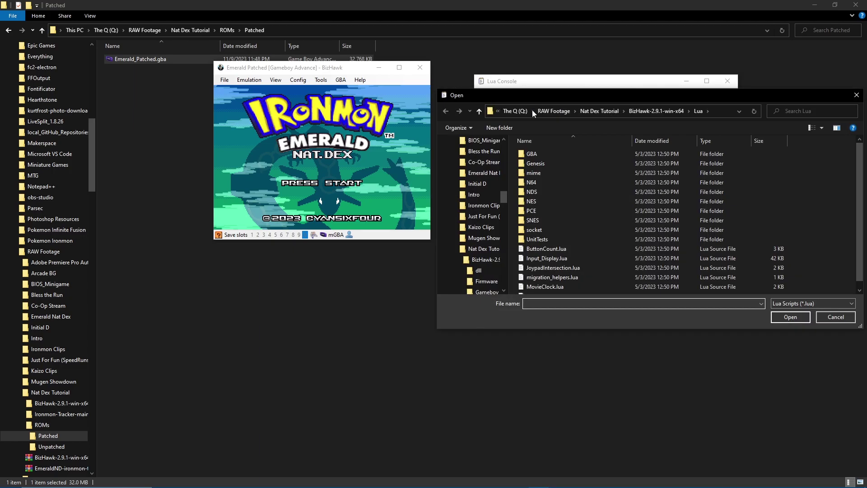
pyautogui.moveTo(704, 99); pyautogui.dragTo(579, 95)
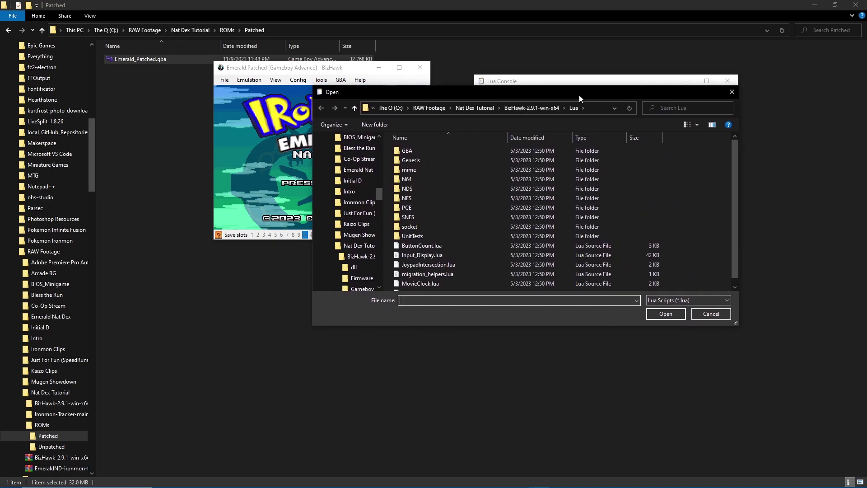
pyautogui.click(475, 108)
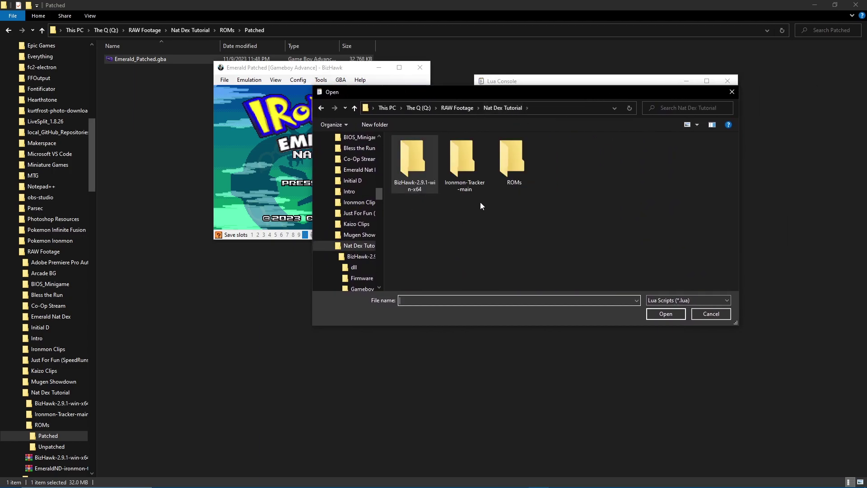
pyautogui.doubleClick(460, 170)
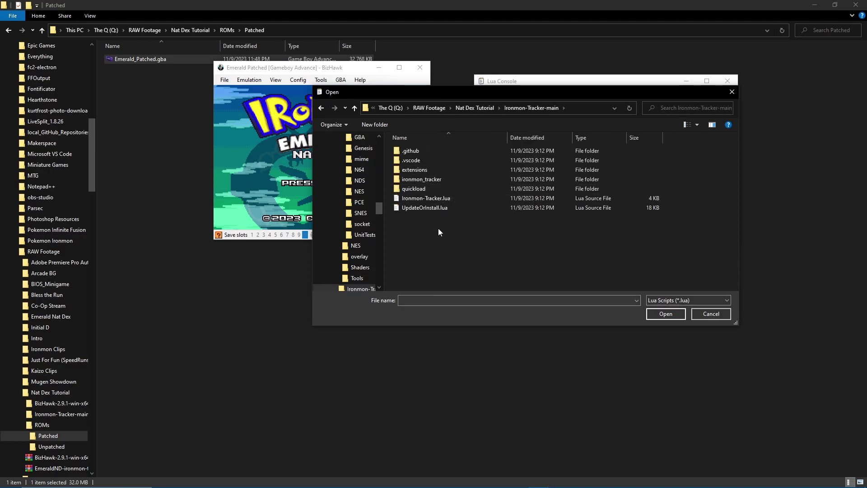
pyautogui.click(452, 200)
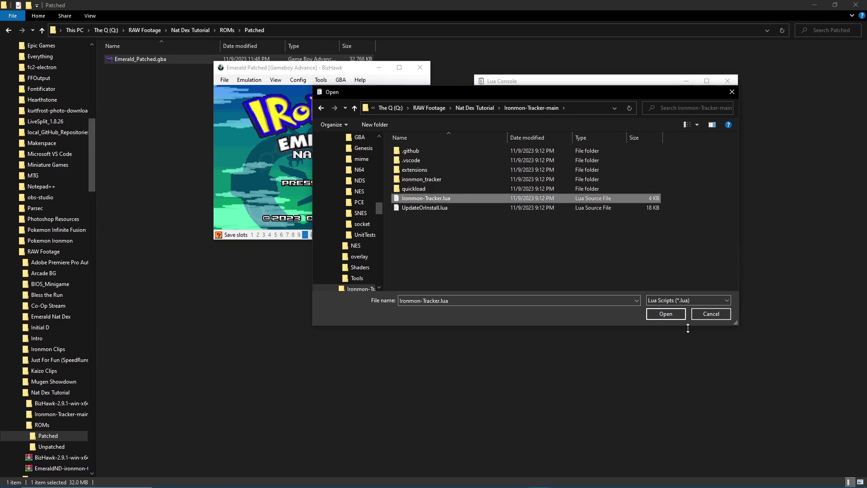
pyautogui.click(663, 313)
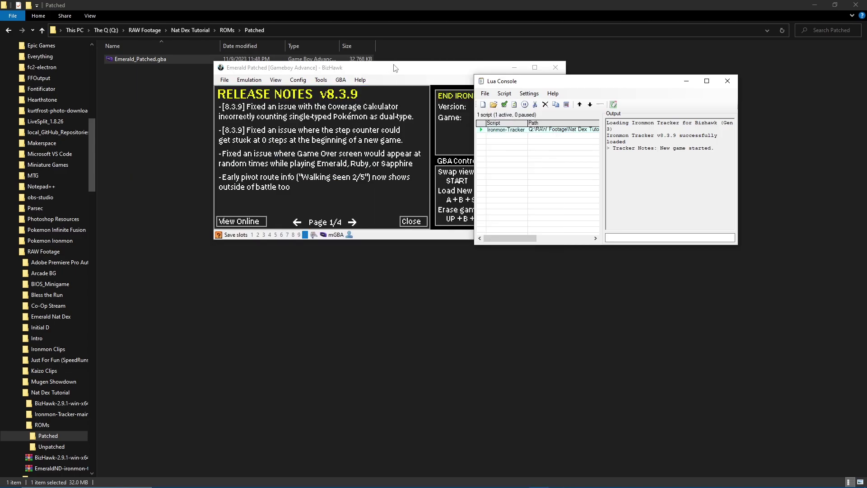
# Rearrange the Lua Console and emulator windows, and dismiss the tracker's release notes.
pyautogui.moveTo(595, 88); pyautogui.dragTo(322, 231)
pyautogui.moveTo(399, 69); pyautogui.dragTo(594, 79)
pyautogui.moveTo(371, 223); pyautogui.dragTo(302, 93)
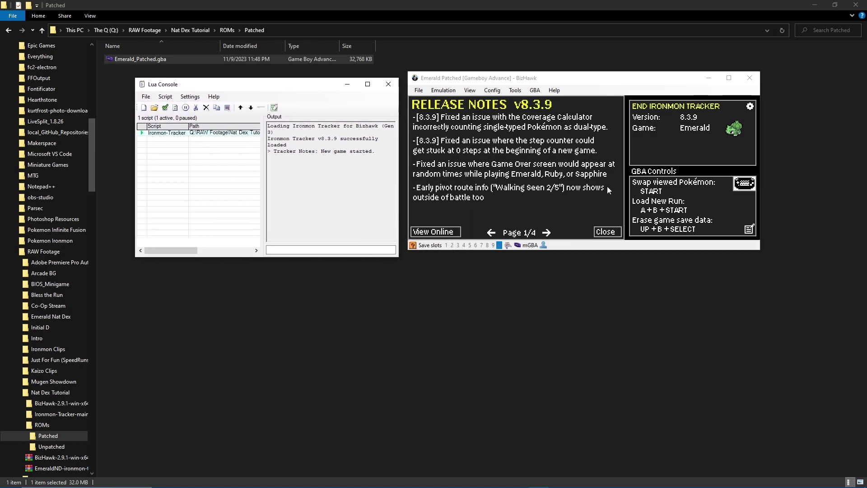
pyautogui.click(605, 233)
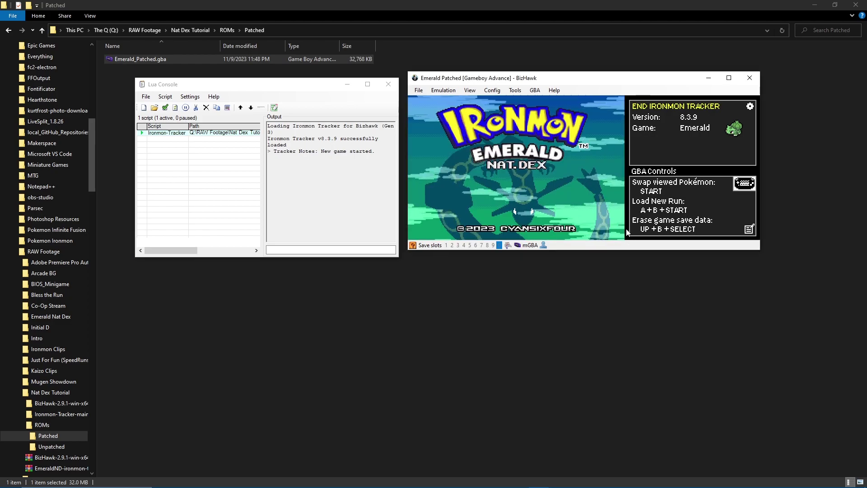
# Set the window size to 3x and reposition the emulator and Lua Console windows.
pyautogui.click(468, 93)
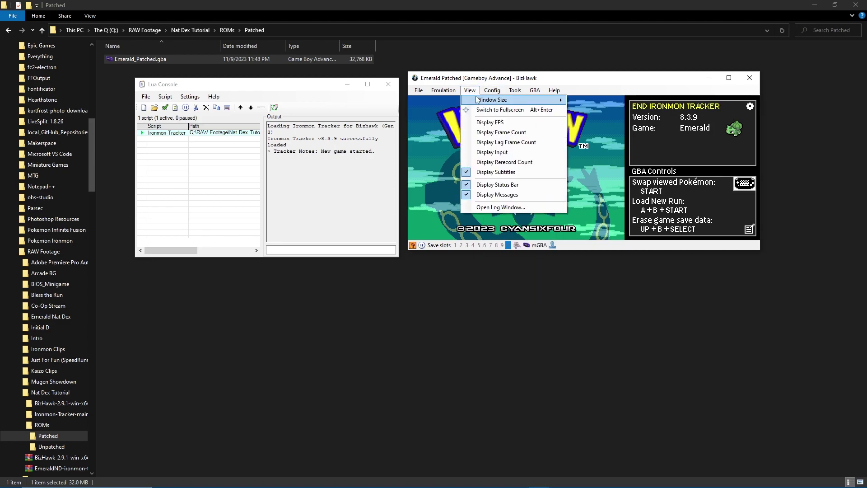
pyautogui.moveTo(477, 99)
pyautogui.click(596, 126)
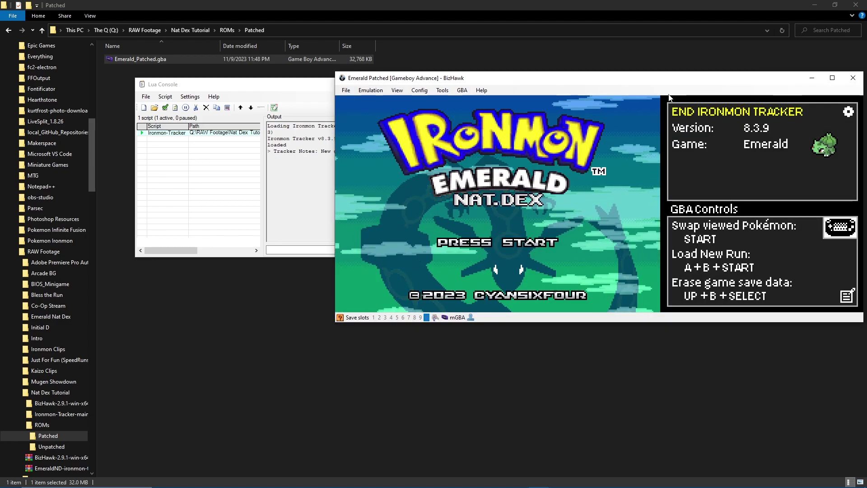
pyautogui.moveTo(685, 84); pyautogui.dragTo(644, 53)
pyautogui.moveTo(265, 88); pyautogui.dragTo(468, 89)
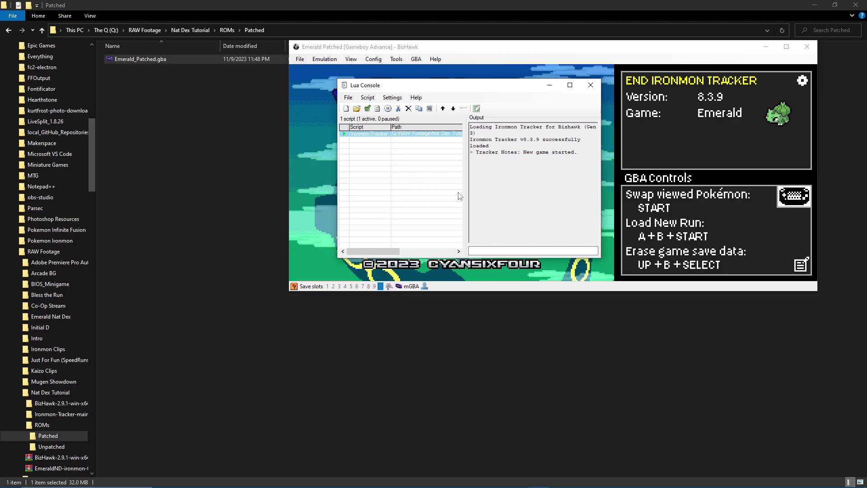
# Set Ironmon-Tracker.lua as the Lua Console's autoload script.
pyautogui.click(348, 98)
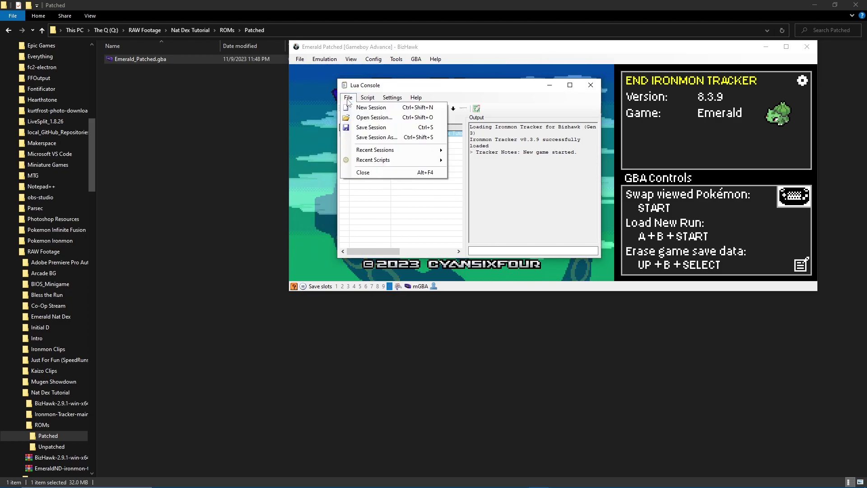
pyautogui.moveTo(390, 159)
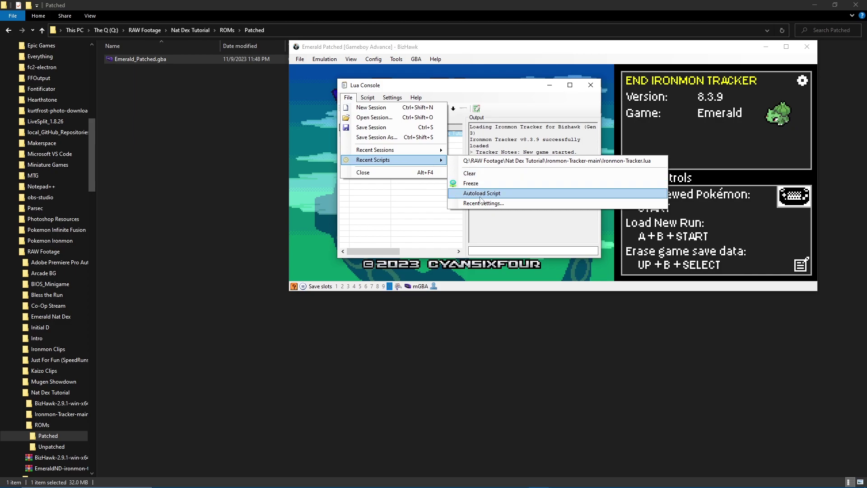
pyautogui.click(513, 193)
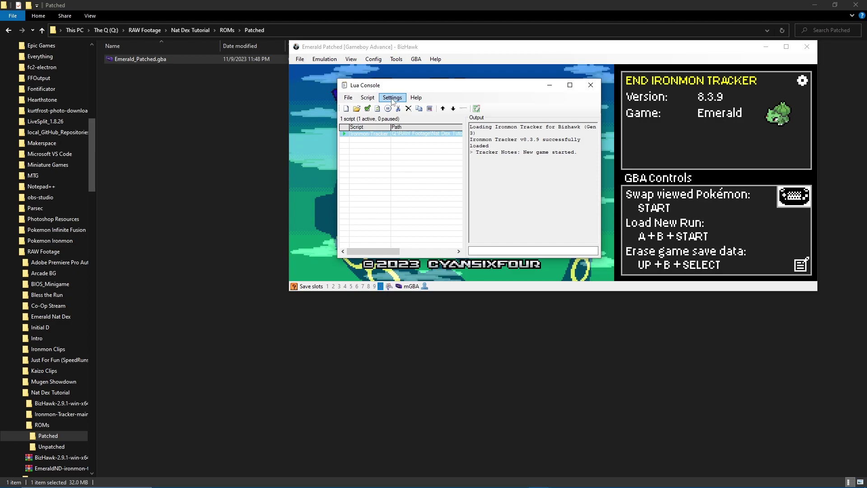
# Enable Autoload with EmuHawk for the Lua Console and move it left.
pyautogui.click(392, 98)
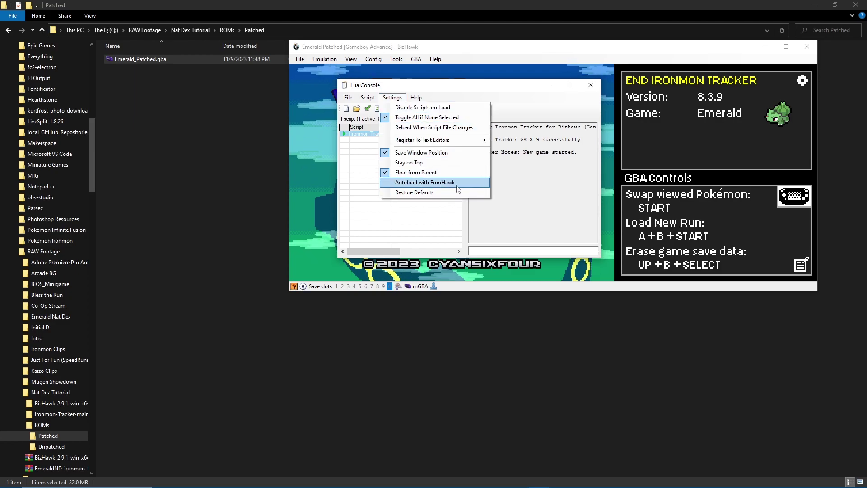
pyautogui.click(470, 183)
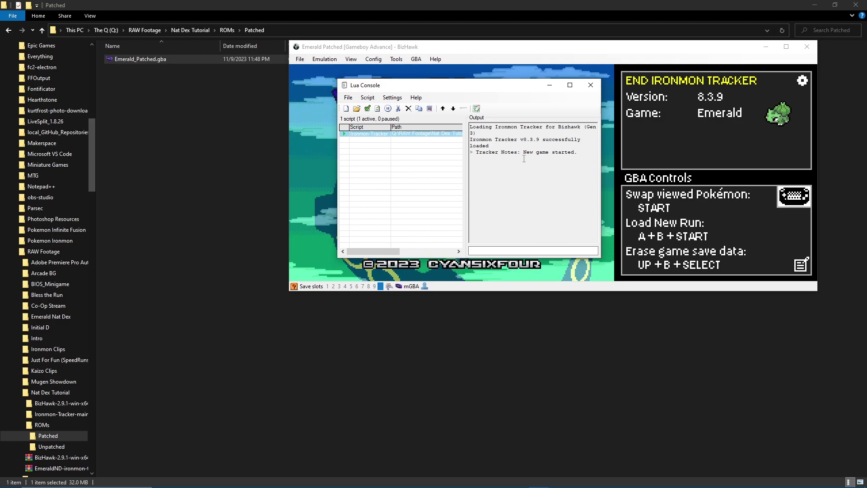
pyautogui.moveTo(497, 85); pyautogui.dragTo(176, 93)
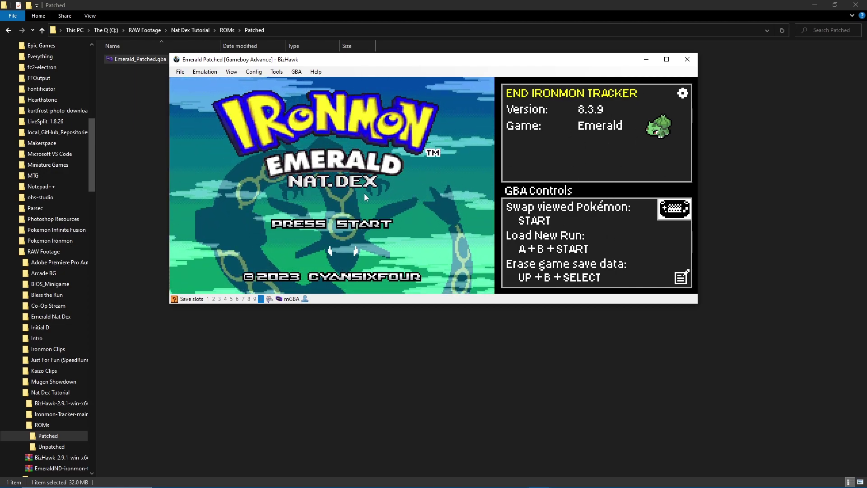
# In the tracker's New Runs setup, enable Generate ROM each time and pick the randomizer JAR.
pyautogui.click(683, 93)
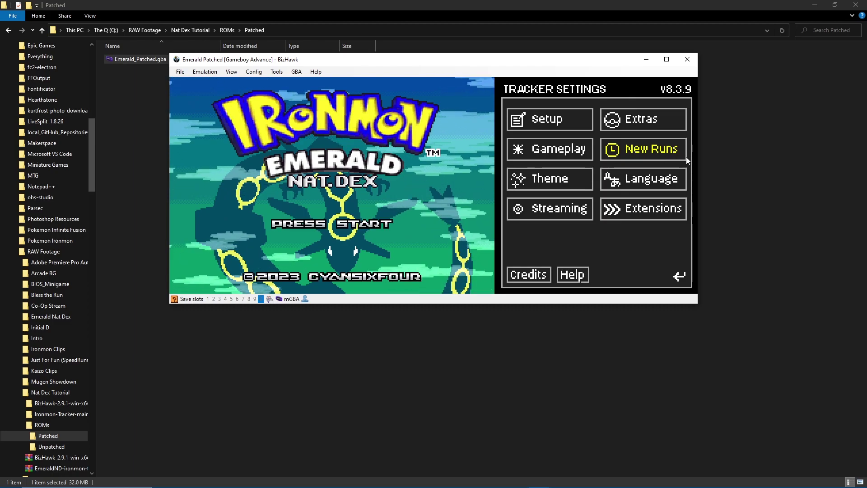
pyautogui.click(636, 154)
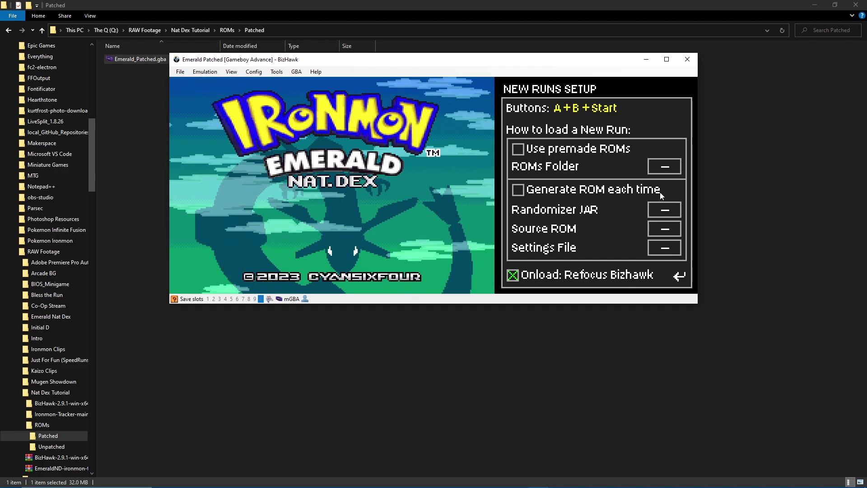
pyautogui.hotkey('alt', 'Tab')
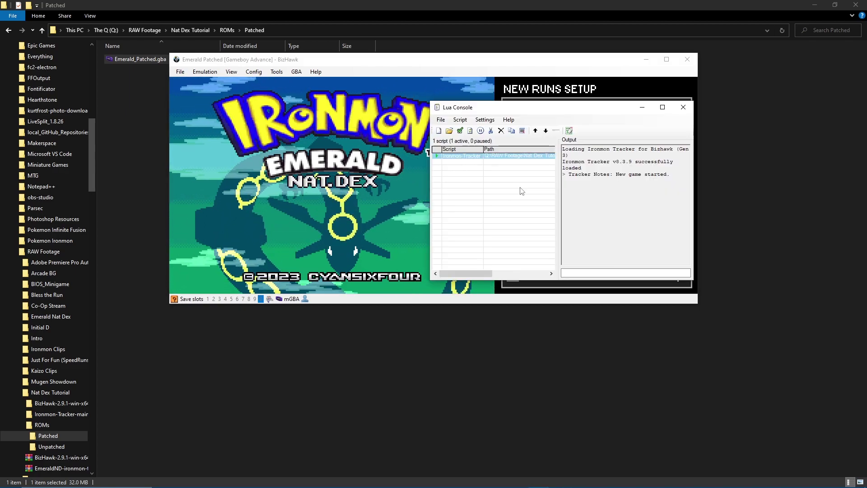
pyautogui.click(608, 245)
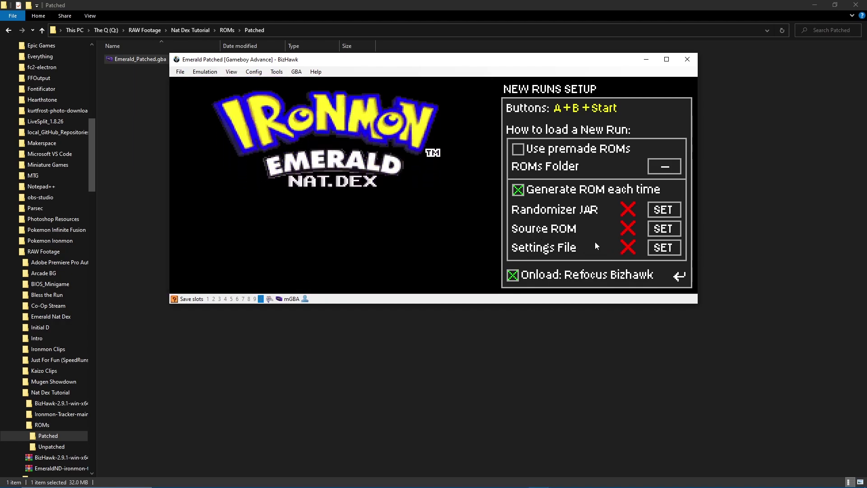
pyautogui.click(666, 210)
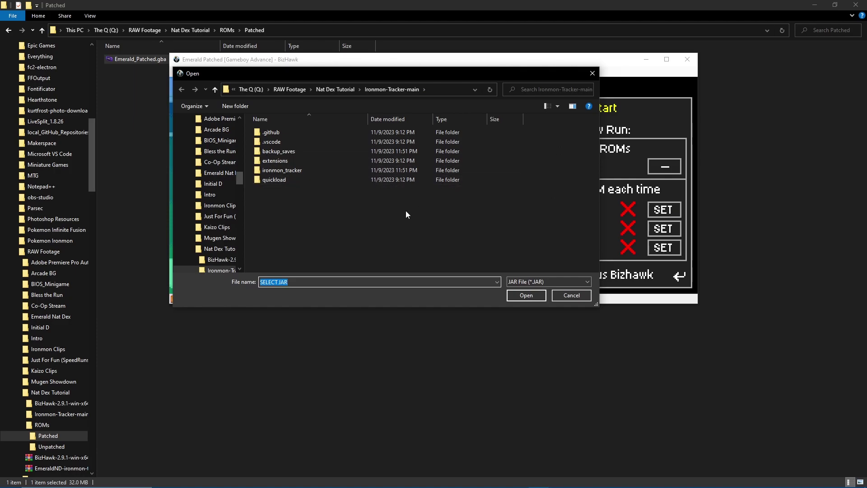
# Set randomizer.jar from the Nat Dex Tutorial folder as the tracker's Randomizer JAR.
pyautogui.click(337, 92)
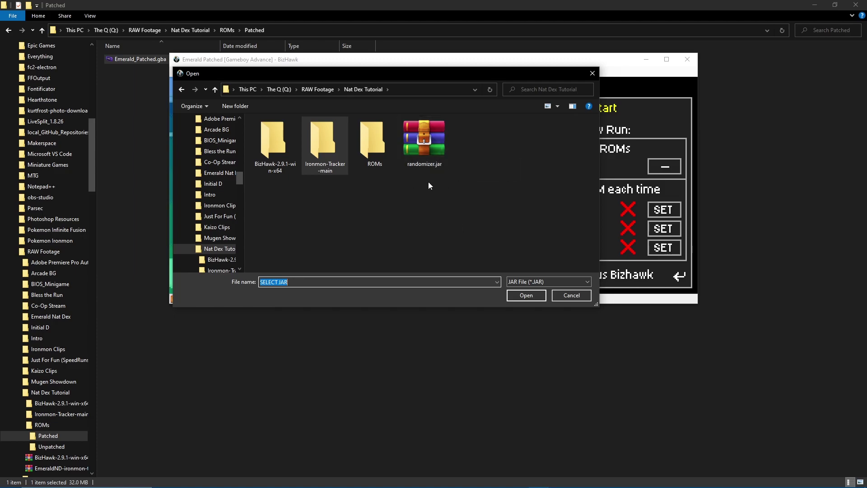
pyautogui.click(441, 148)
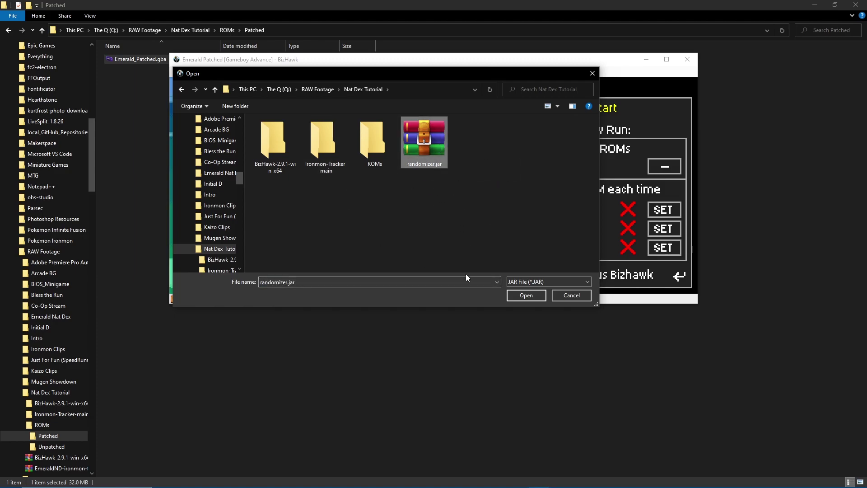
pyautogui.click(525, 295)
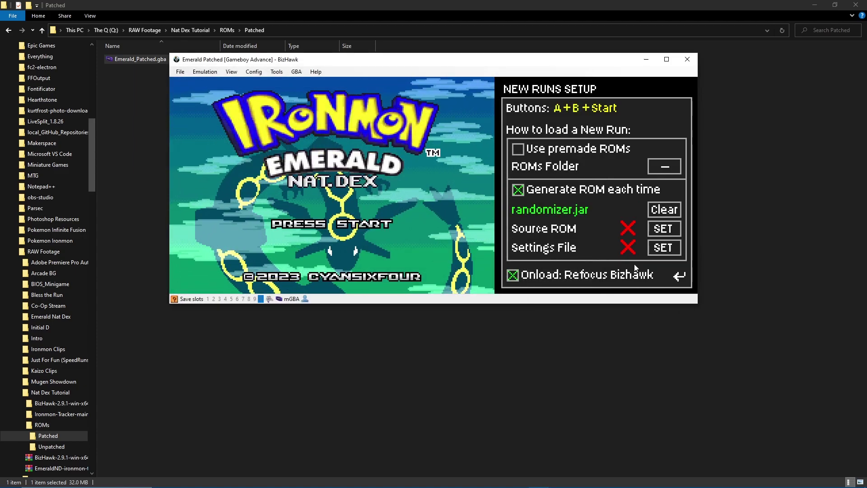
pyautogui.click(660, 231)
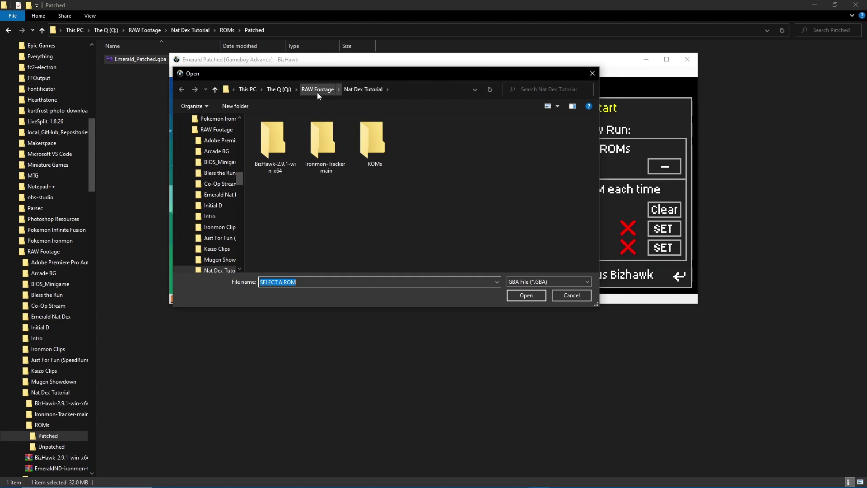
# Set Emerald_Patched.gba from the ROMs\Patched folder as the tracker's source ROM.
pyautogui.doubleClick(384, 147)
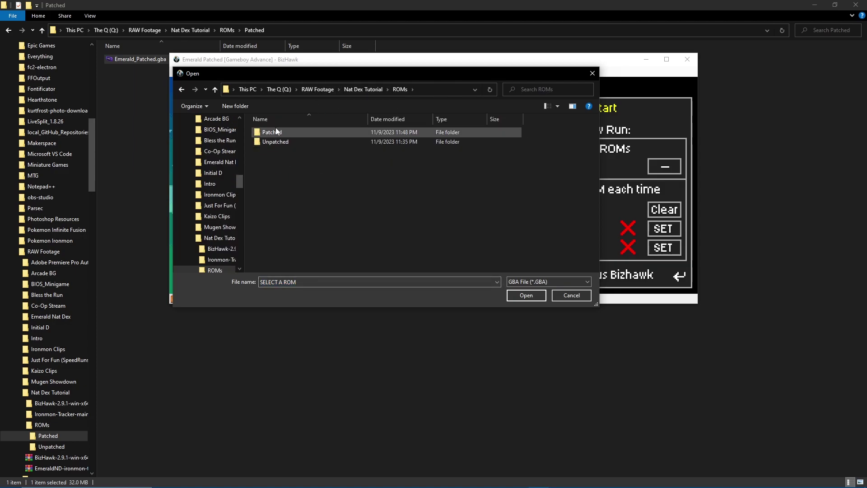
pyautogui.doubleClick(275, 132)
pyautogui.click(278, 133)
pyautogui.click(528, 295)
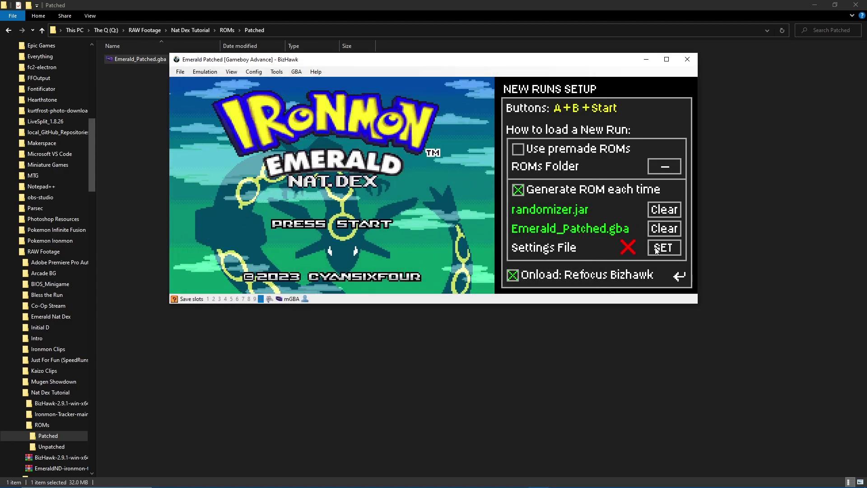
pyautogui.click(673, 250)
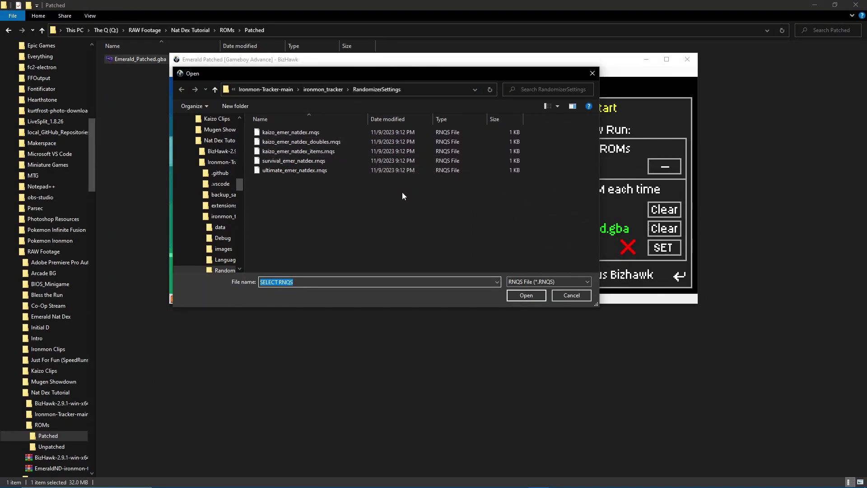
# Pick kaizo_emer_natdex.rnqs from Ironmon-Tracker-main\ironmon_tracker\RandomizerSettings as the settings file.
pyautogui.click(264, 88)
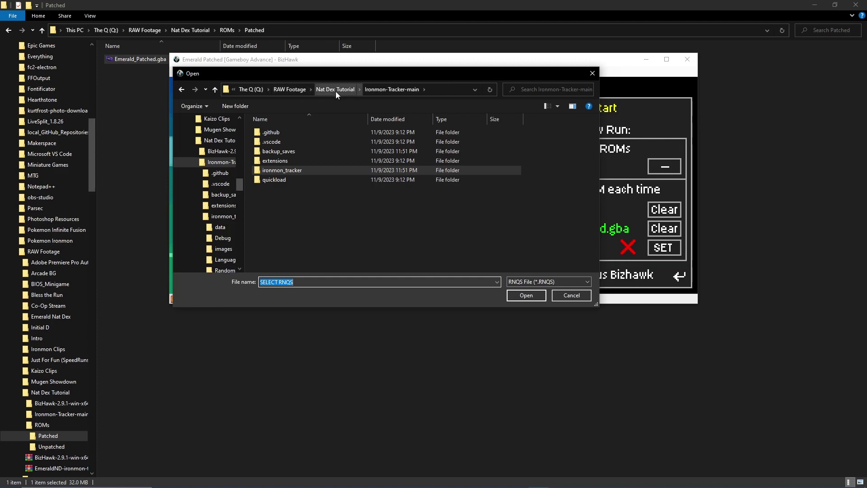
pyautogui.click(335, 90)
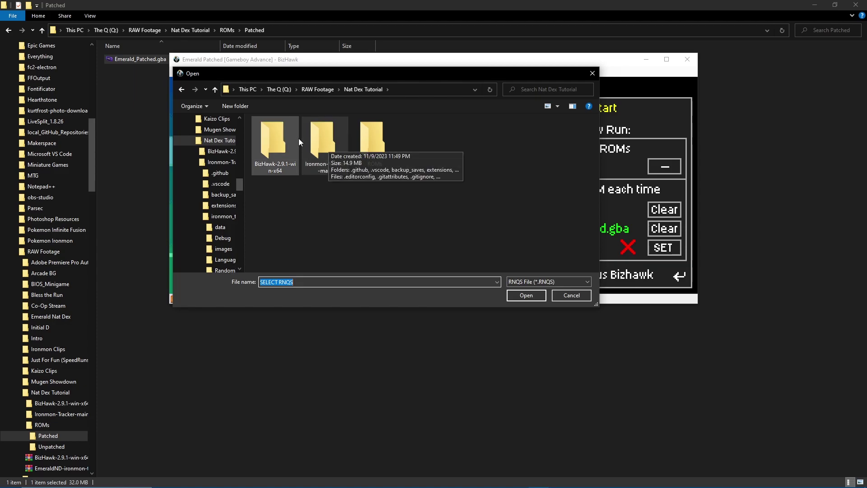
pyautogui.click(324, 140)
pyautogui.doubleClick(325, 140)
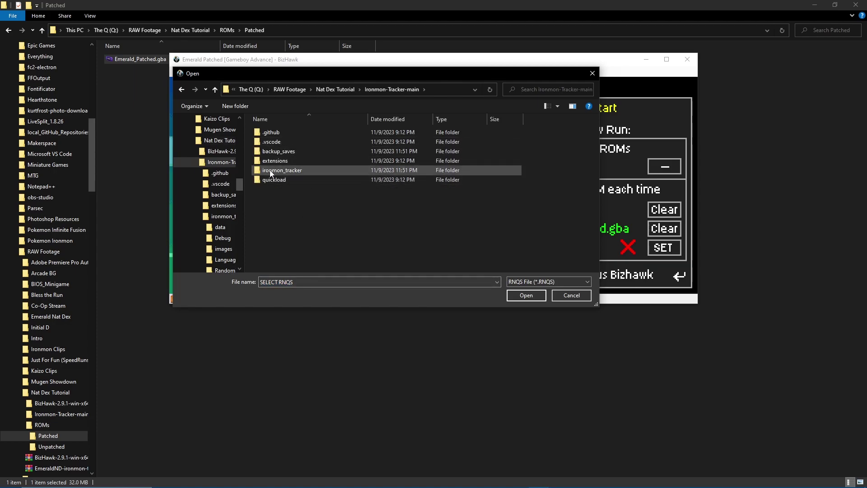
pyautogui.doubleClick(311, 170)
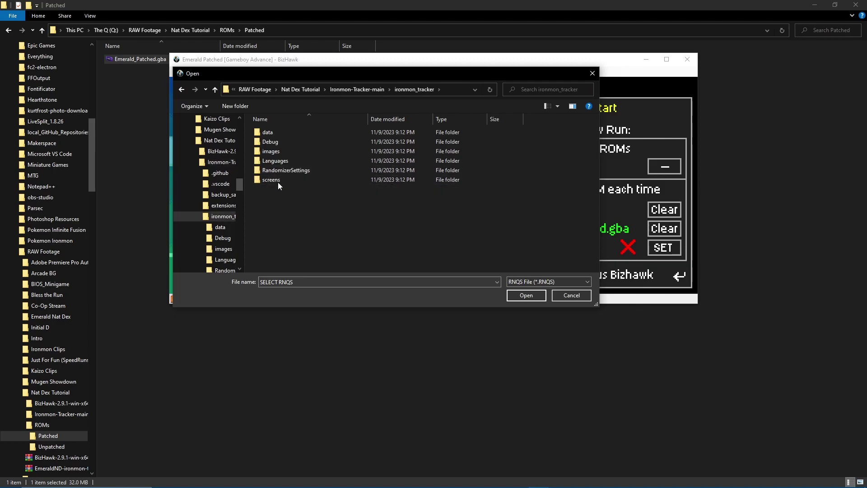
pyautogui.click(318, 174)
pyautogui.doubleClick(317, 174)
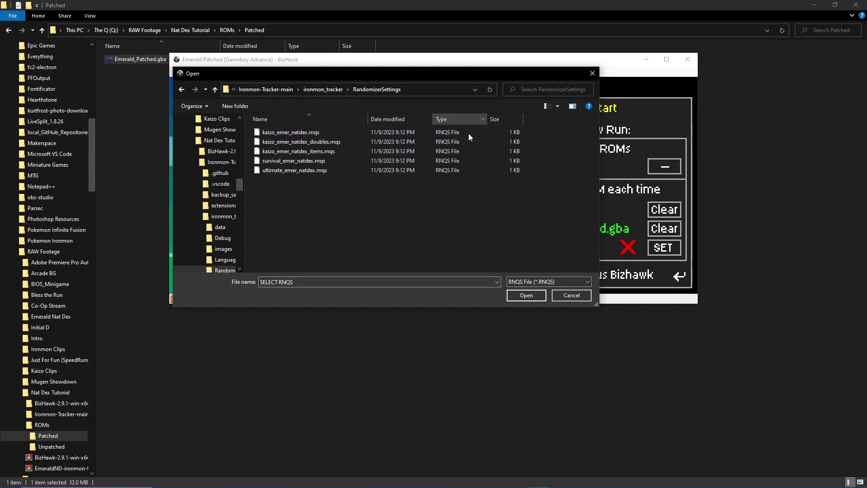
pyautogui.click(296, 133)
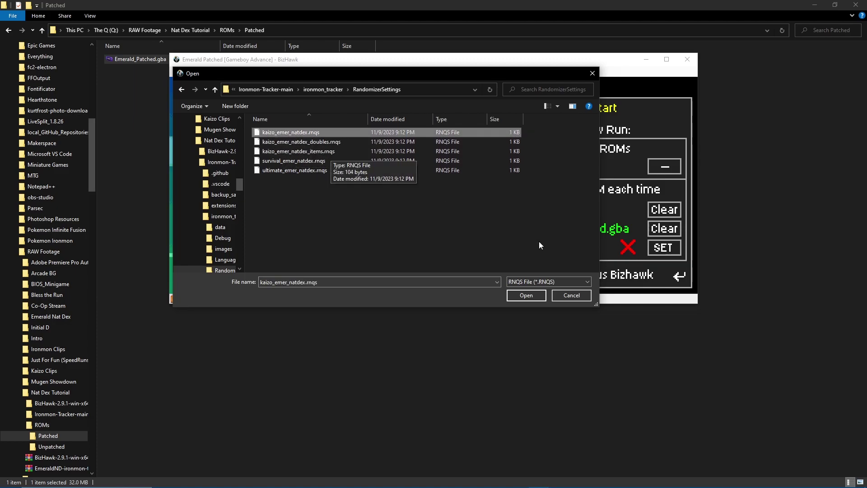
pyautogui.click(522, 299)
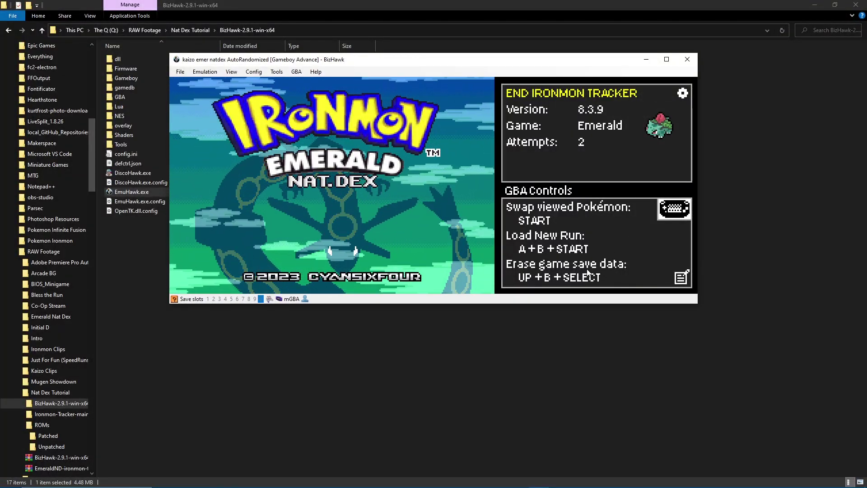
# Change the tracker's Attempts counter from 2 to 0 and save it.
pyautogui.click(583, 143)
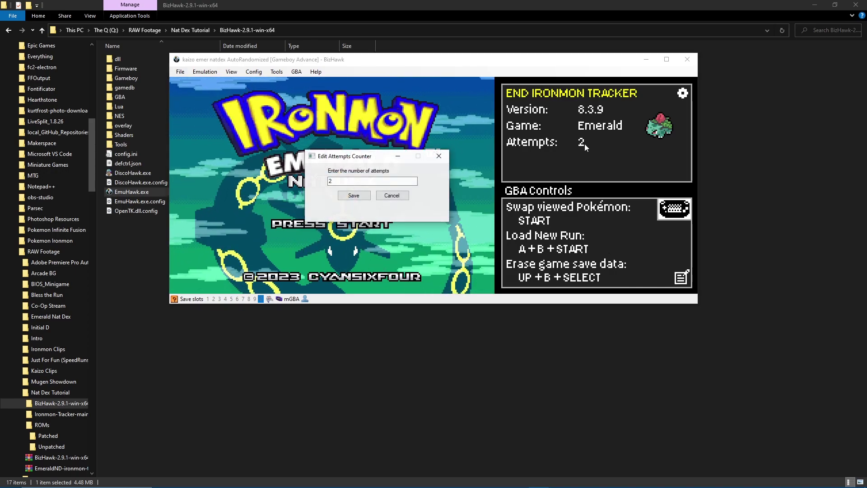
pyautogui.doubleClick(348, 182)
pyautogui.write('0')
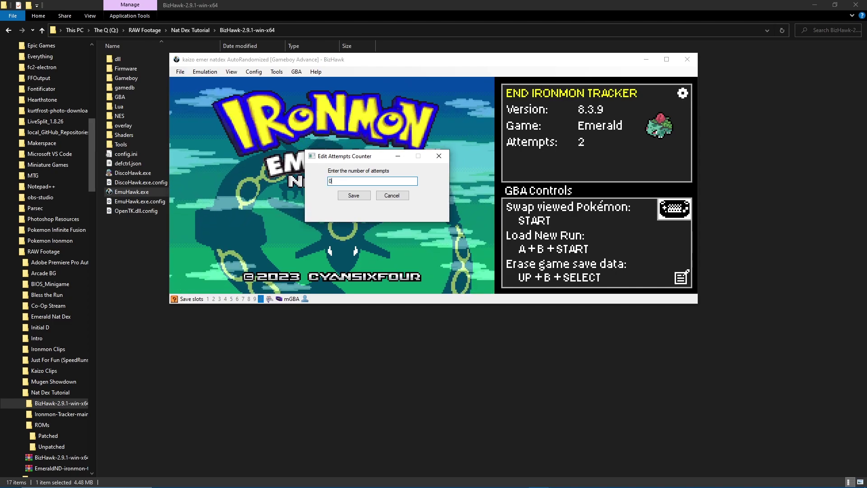
pyautogui.click(349, 196)
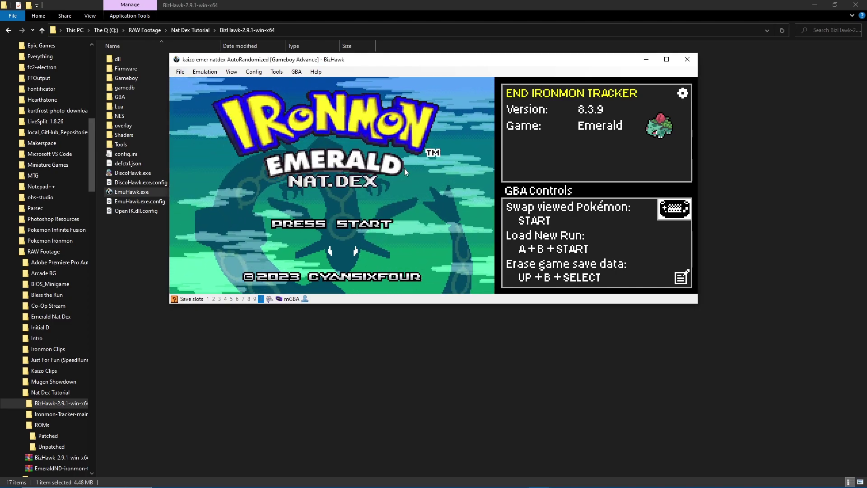
# Start a new game as the boy named A and get through the intro.
pyautogui.press('Return')
pyautogui.press('x')
pyautogui.press('x')
pyautogui.press('Up')
pyautogui.press('x')
pyautogui.press('x')
pyautogui.press('space')
pyautogui.press('x')
pyautogui.press('Return')
pyautogui.press('x')
pyautogui.press('x')
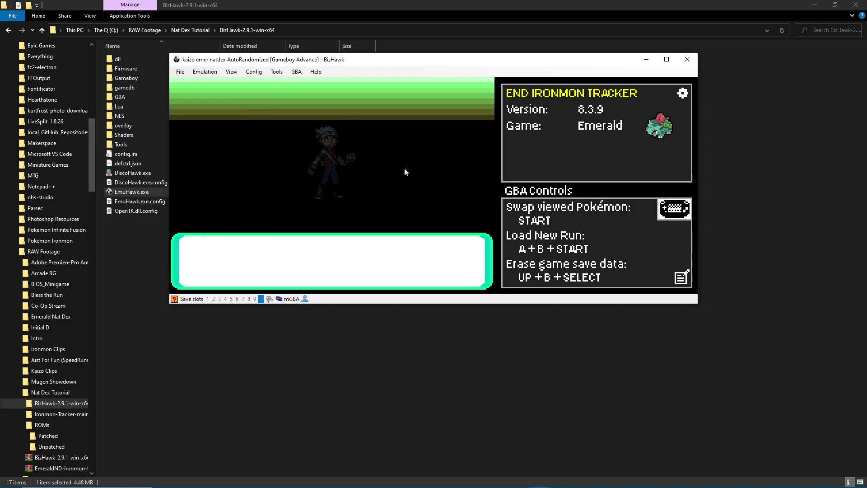
pyautogui.press('x')
pyautogui.press('x')
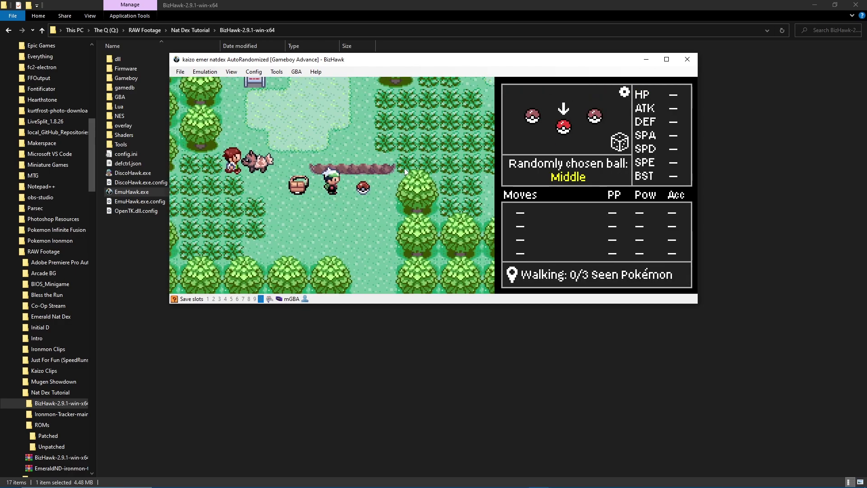
pyautogui.press('x')
# Cycle through the starter balls to view each randomized starter Pokémon.
pyautogui.press('x')
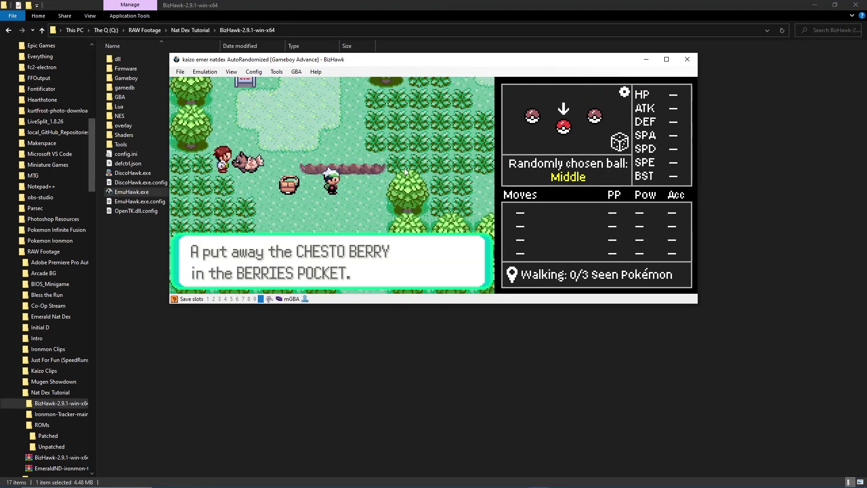
pyautogui.press('x')
pyautogui.press('x')
pyautogui.press('z')
pyautogui.press('Right')
pyautogui.press('x')
pyautogui.press('z')
pyautogui.press('Right')
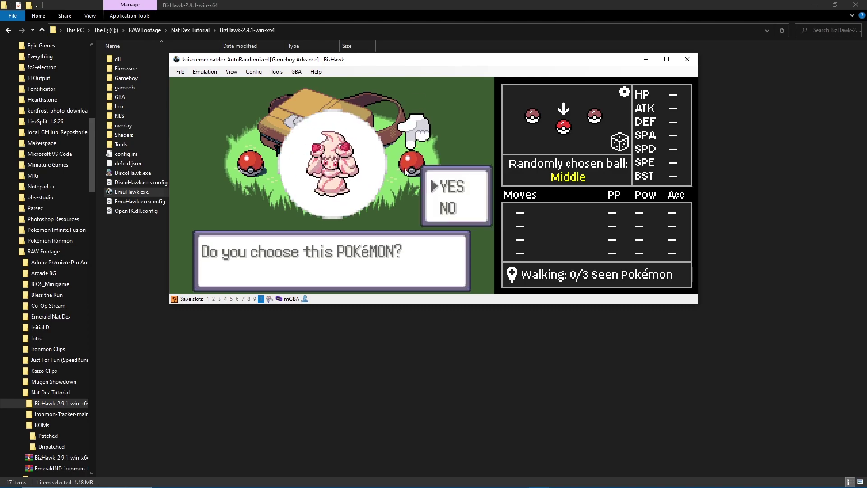
pyautogui.press('z')
pyautogui.press('Left')
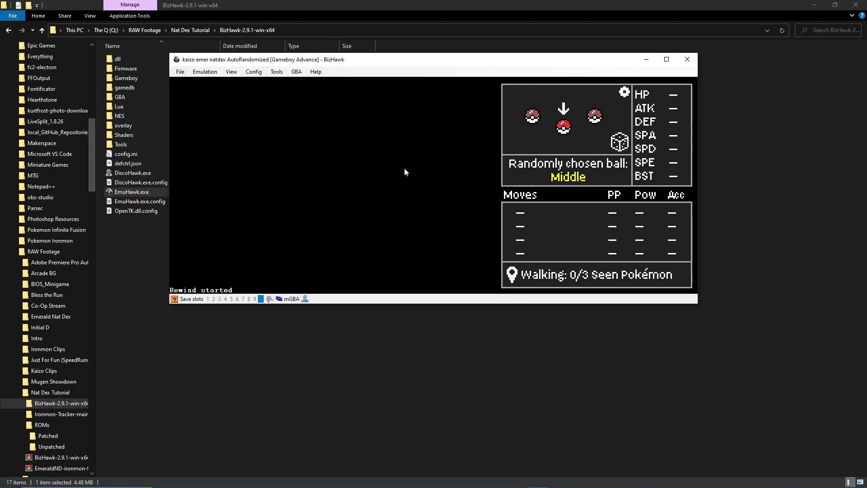
# Start a new game as player A and advance to the starter bag.
pyautogui.press('Return')
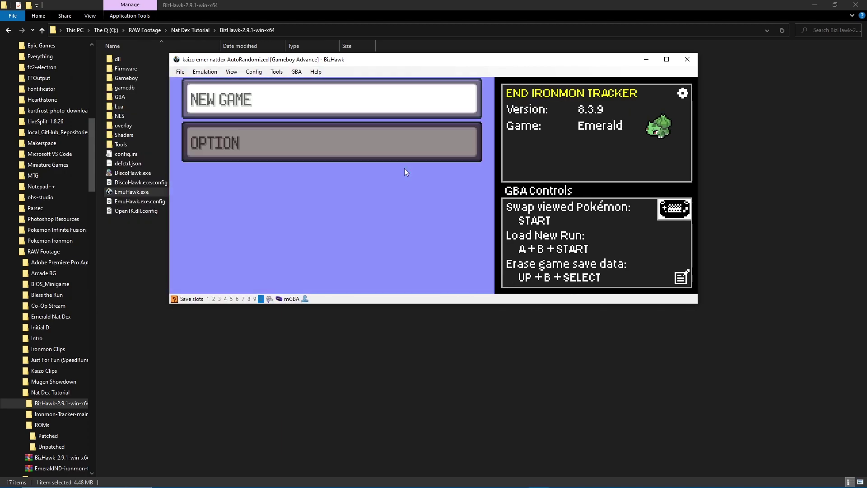
pyautogui.press('x')
pyautogui.press('x')
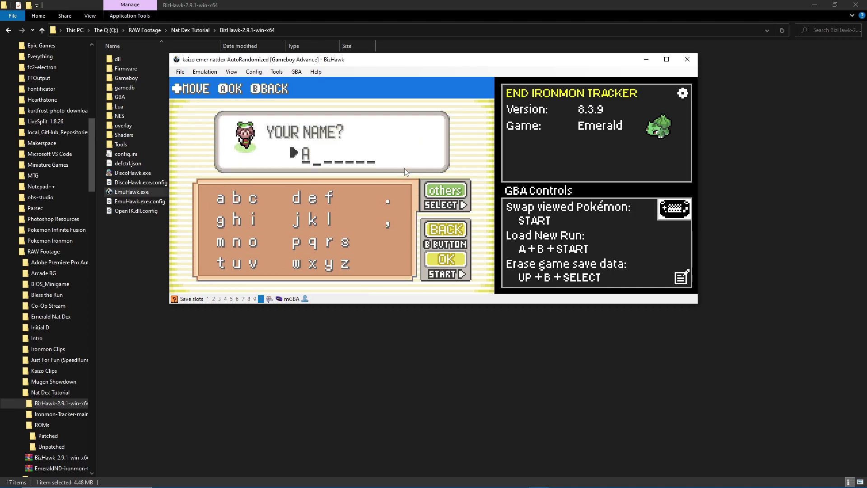
pyautogui.press('Return')
pyautogui.press('x')
pyautogui.press('x')
pyautogui.press('Right')
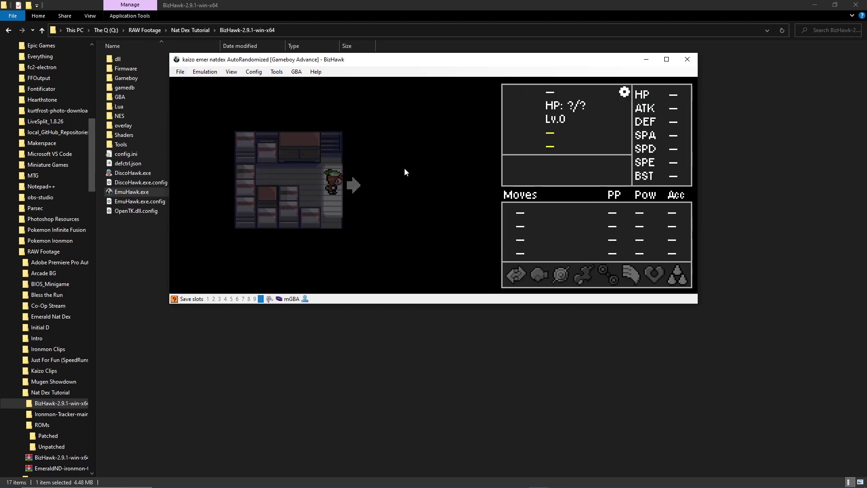
pyautogui.press('x')
pyautogui.press('x')
pyautogui.press('x')
pyautogui.press('x')
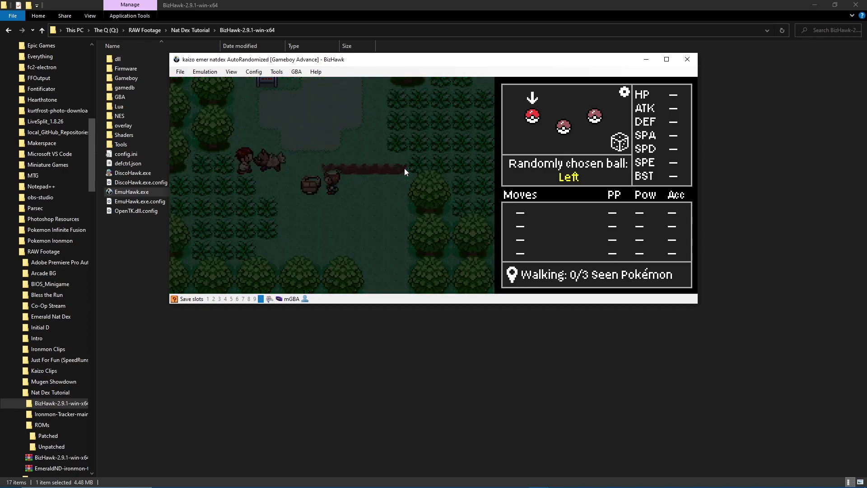
pyautogui.press('Left')
# Check the other starters, take the left-ball Slaking, and battle the wild Tornadus.
pyautogui.press('x')
pyautogui.press('z')
pyautogui.press('Right')
pyautogui.press('x')
pyautogui.press('z')
pyautogui.press('Right')
pyautogui.press('x')
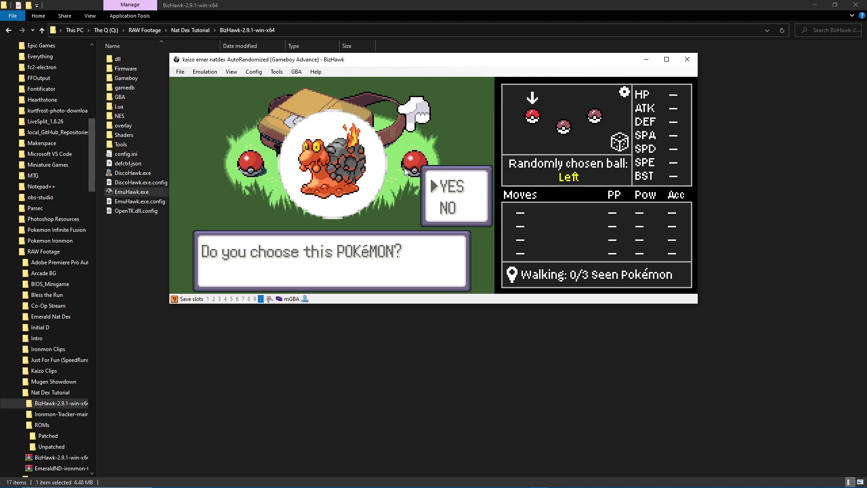
pyautogui.press('z')
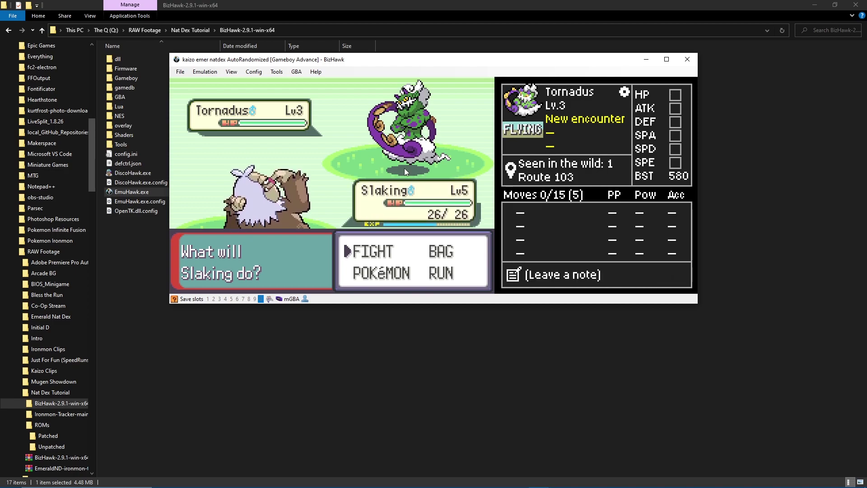
pyautogui.press('Right')
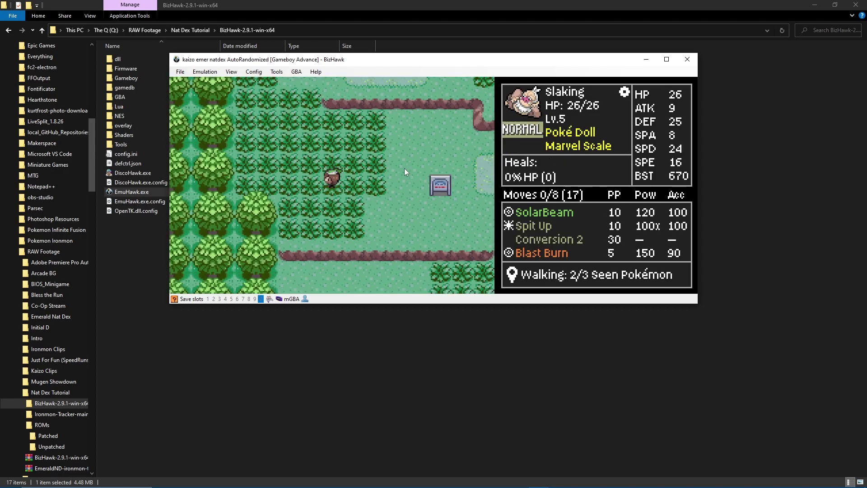
# Fight the trainer's Skitty with Slaking's Blast Burn, then load a fresh randomized run.
pyautogui.press('Up')
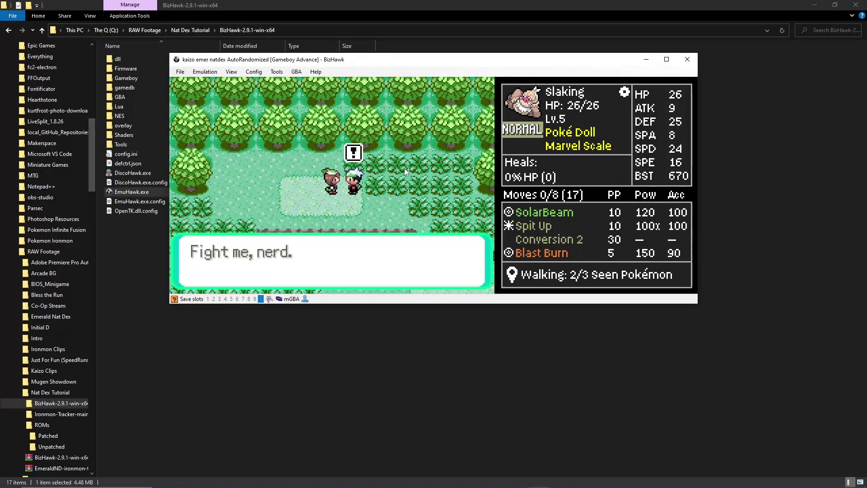
pyautogui.press('x')
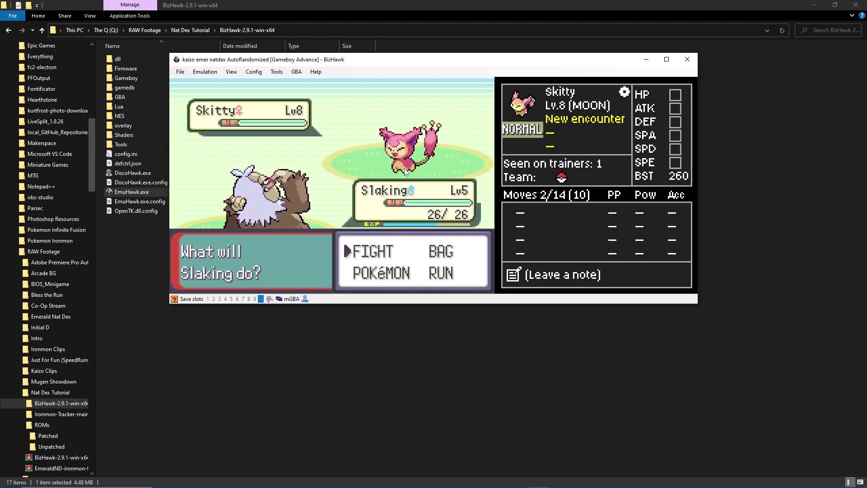
pyautogui.press('Return')
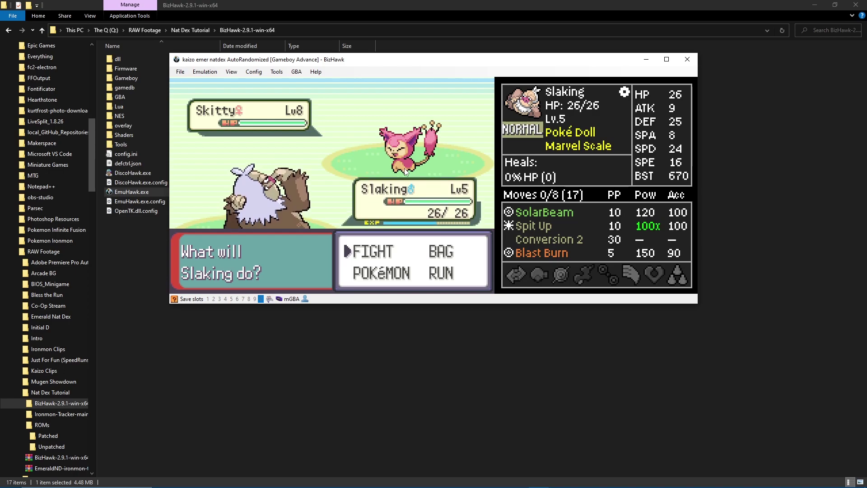
pyautogui.press('x')
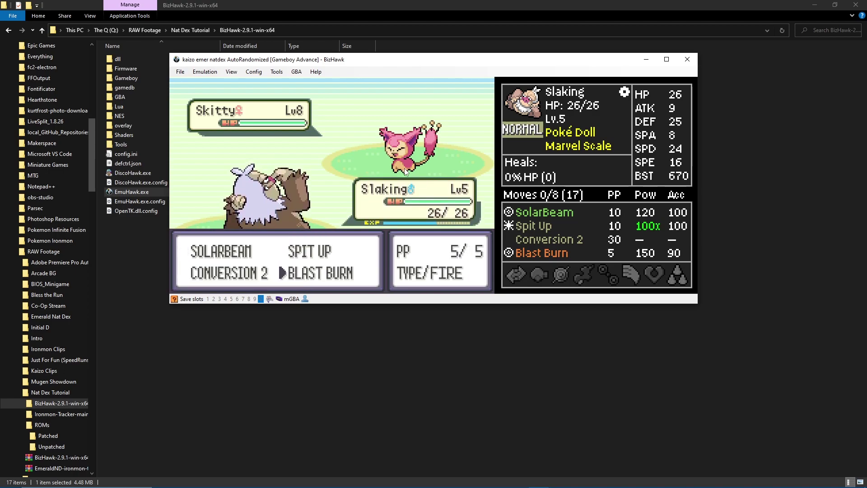
pyautogui.press('x')
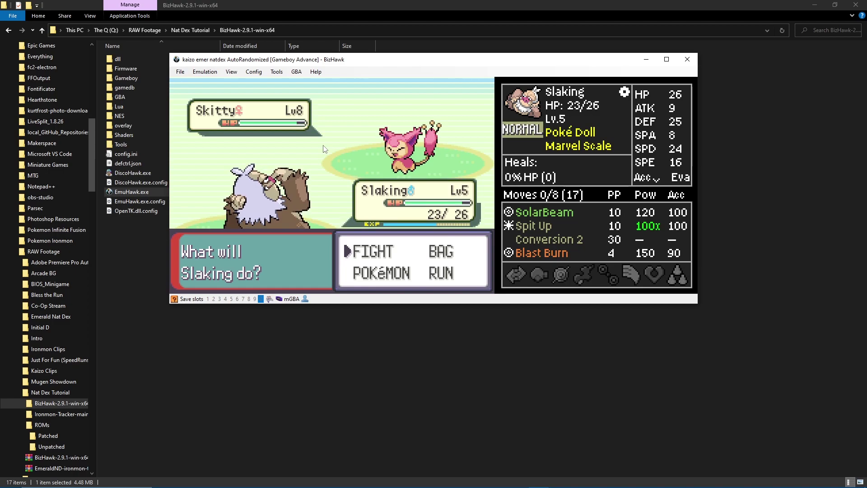
pyautogui.press('F1')
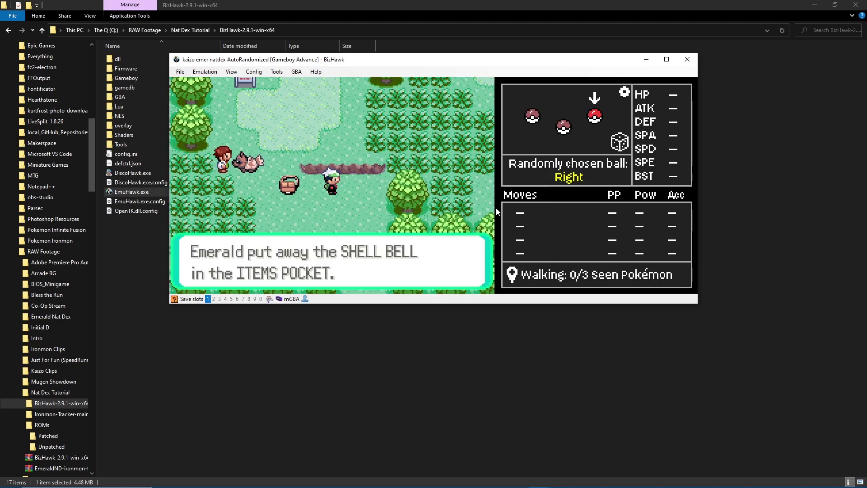